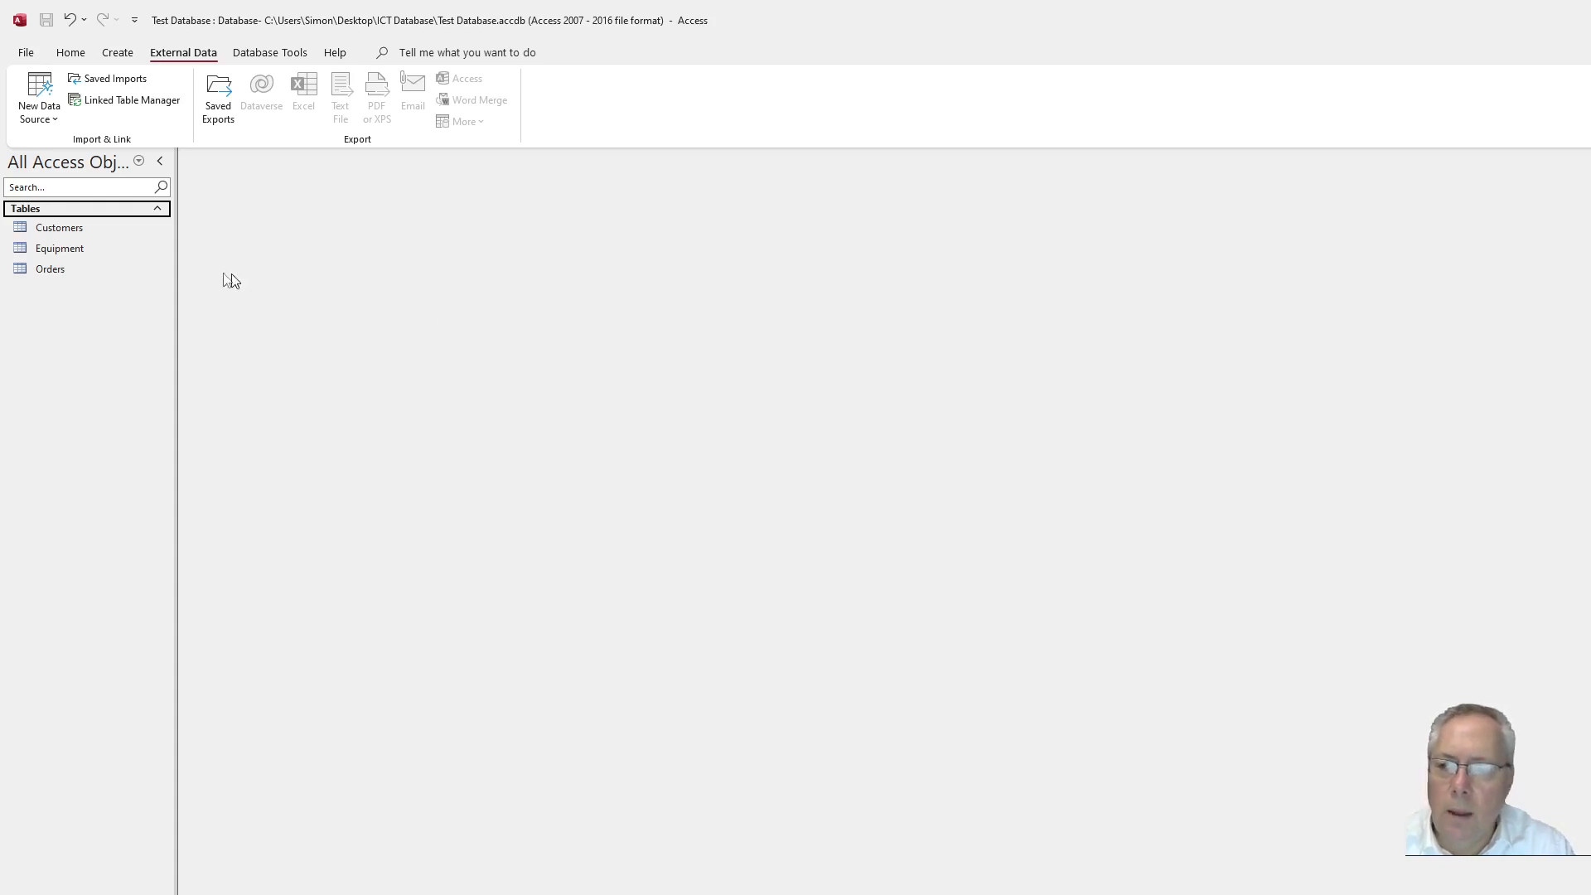
- Open the Customers table, look through its records to the end, and close it
double_click(93, 232)
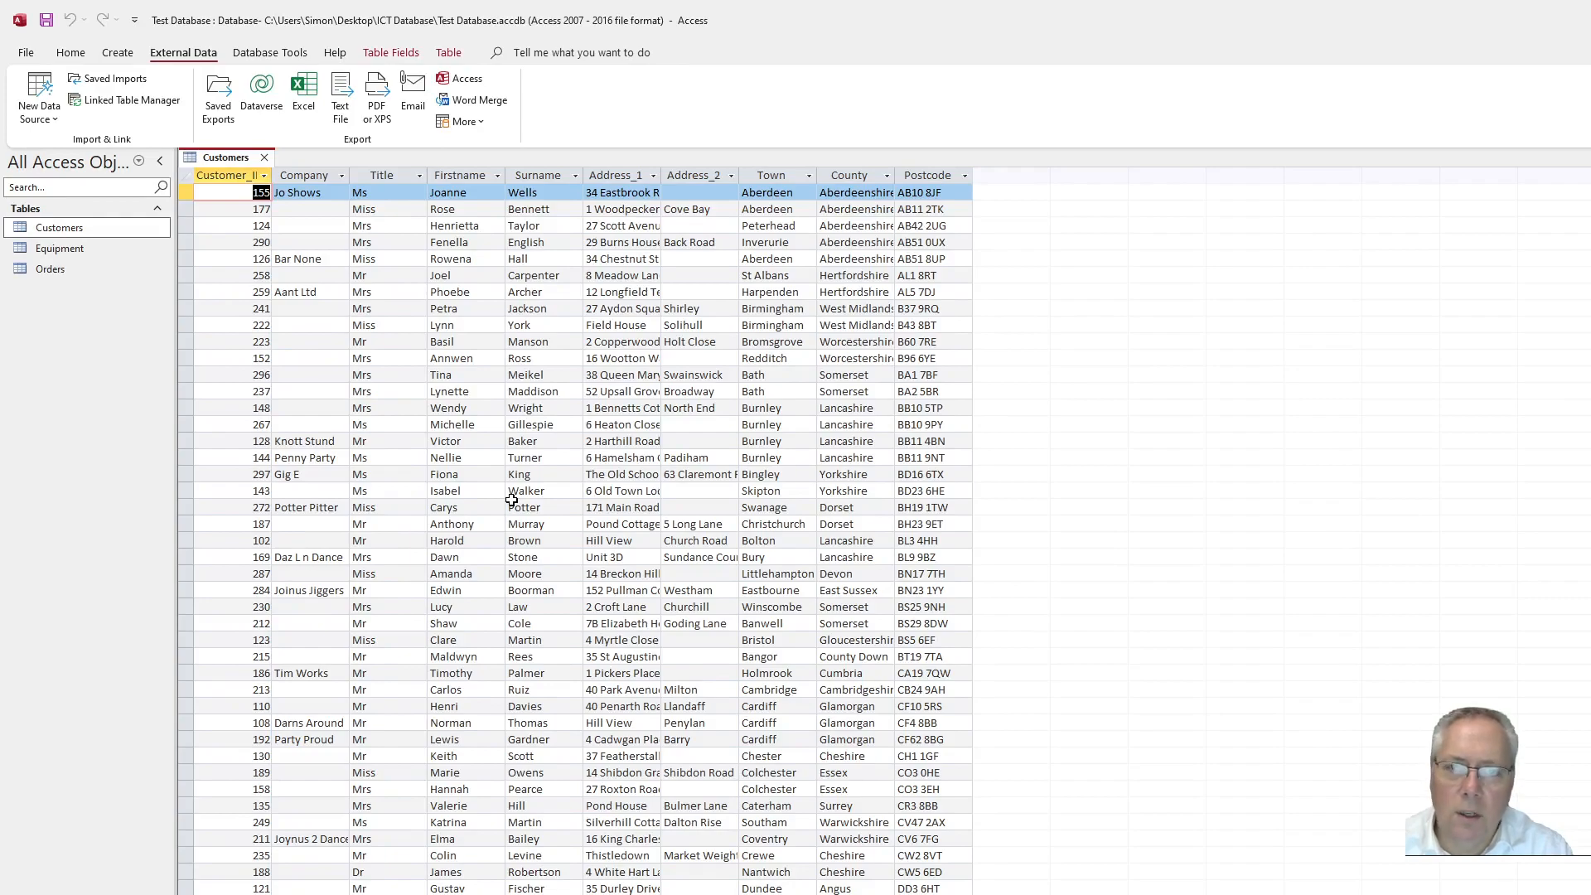
scroll(518, 522, down, 20)
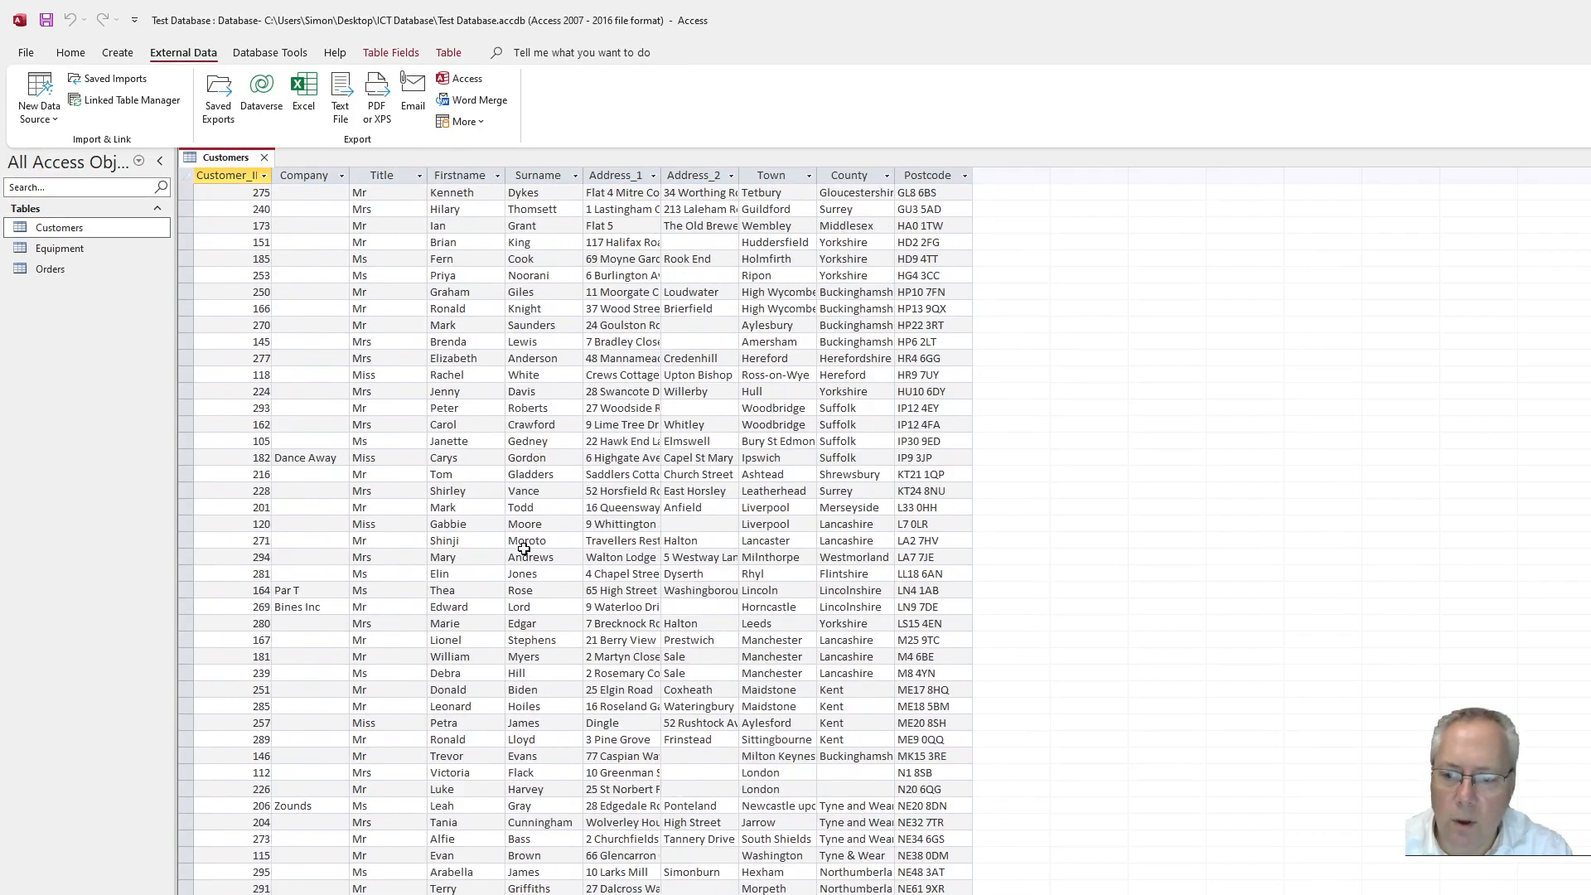
scroll(523, 548, down, 20)
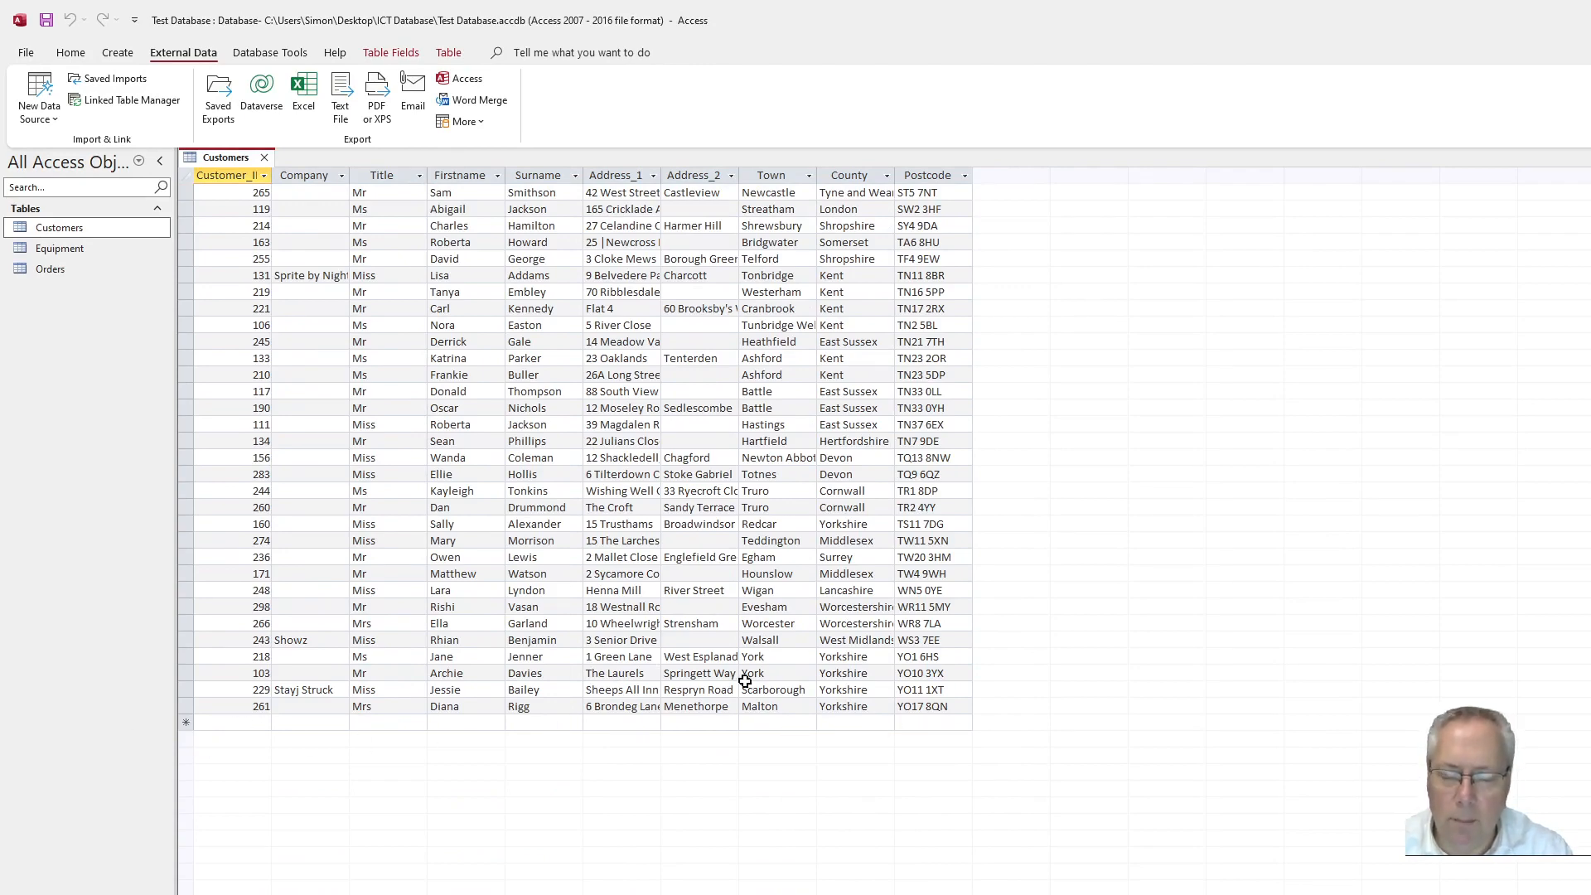
scroll(575, 531, up, 3)
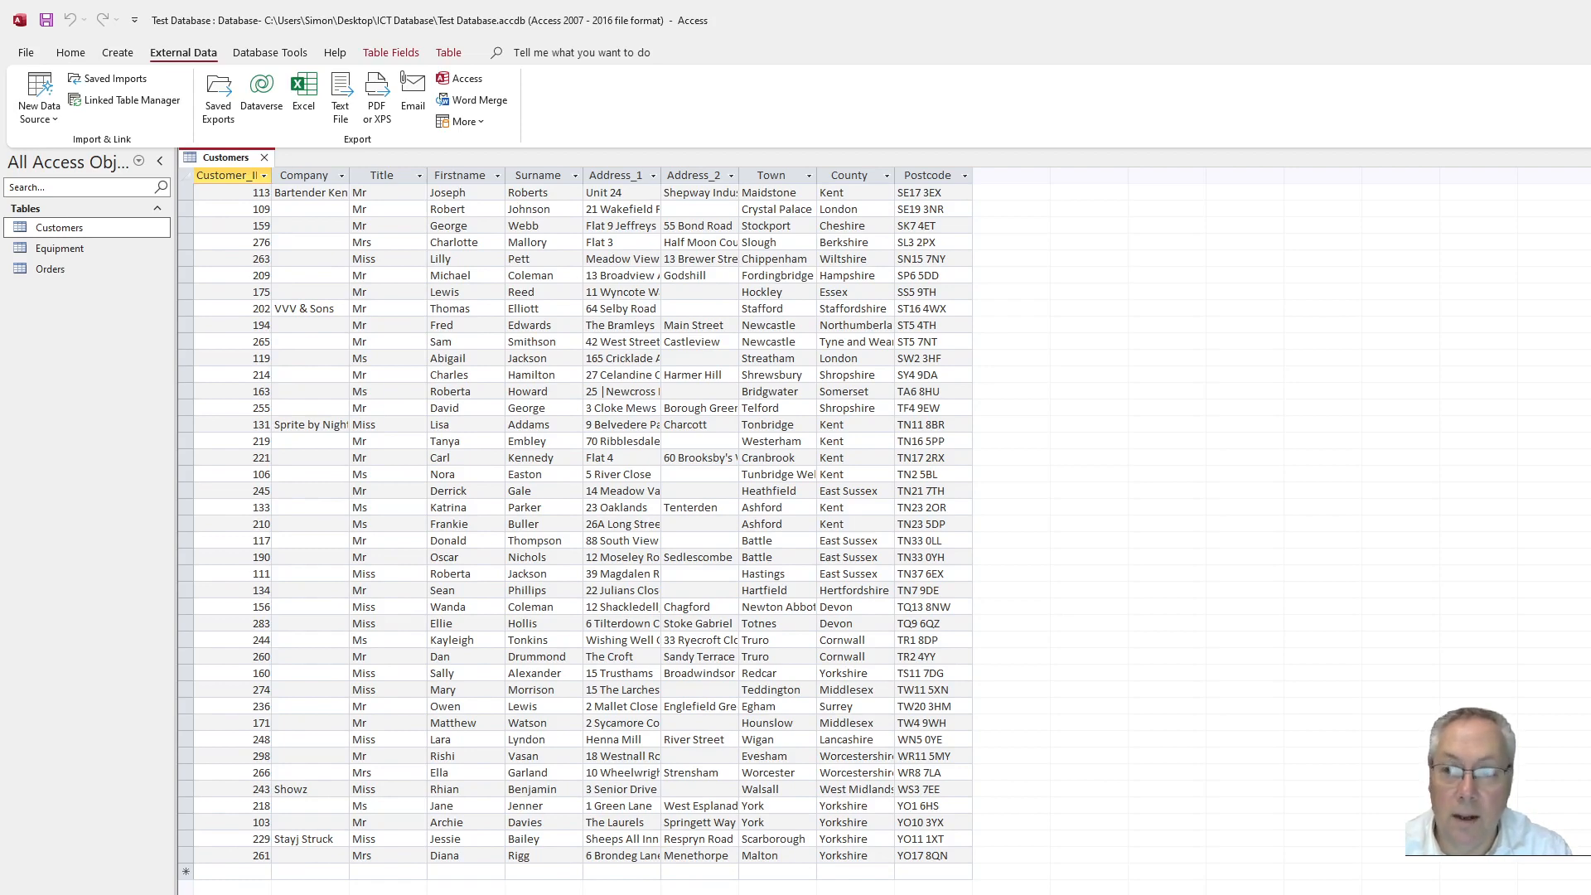
click(263, 157)
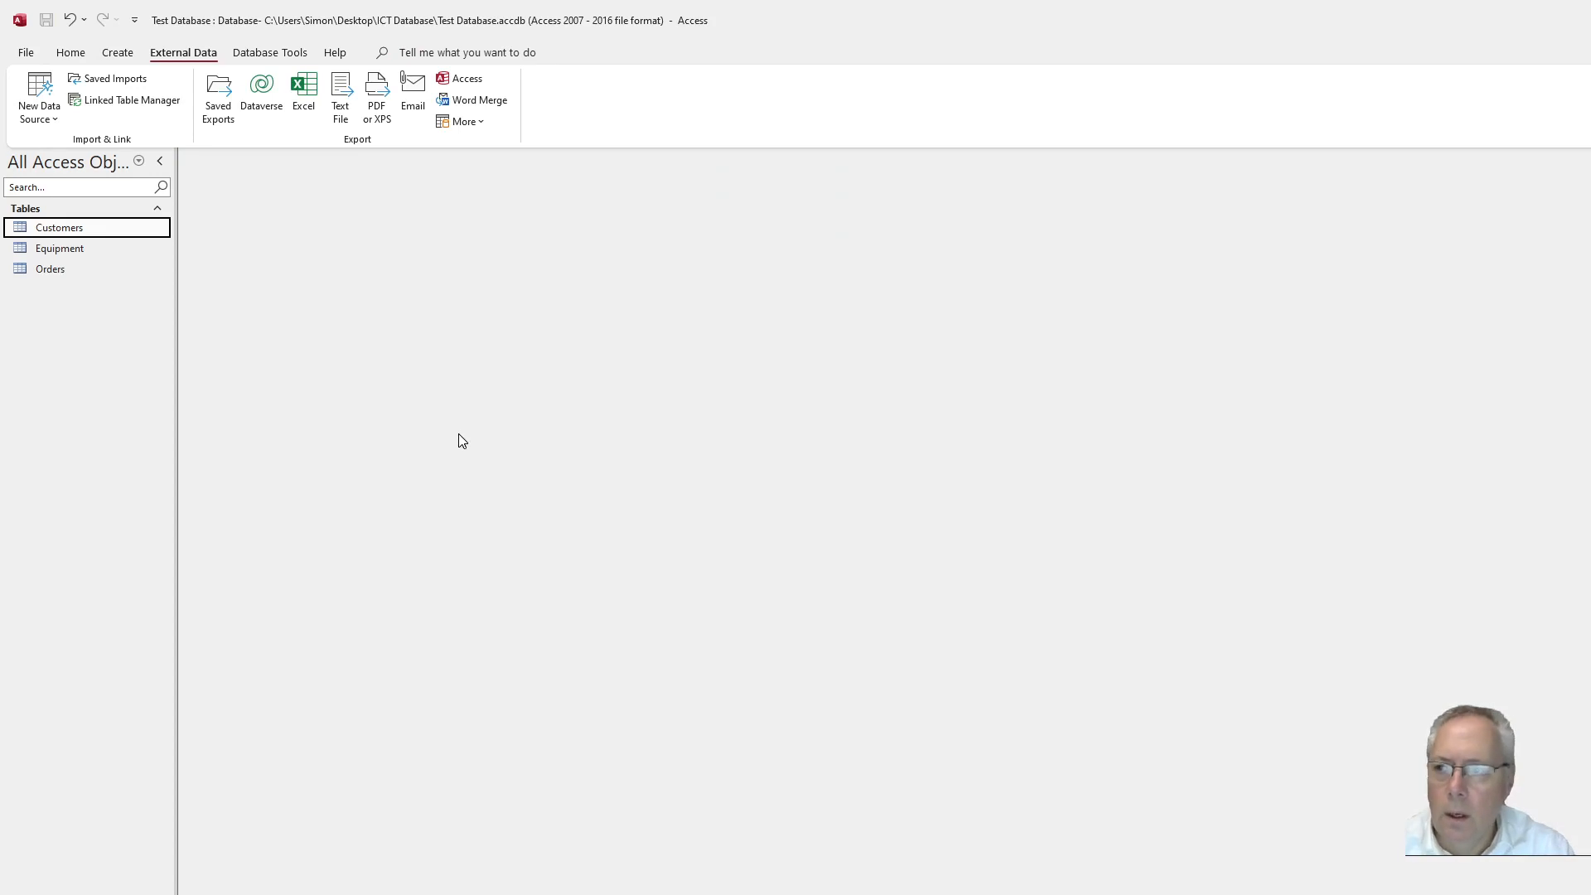
- Start the Form Wizard with the Customers table as the form's source
click(128, 55)
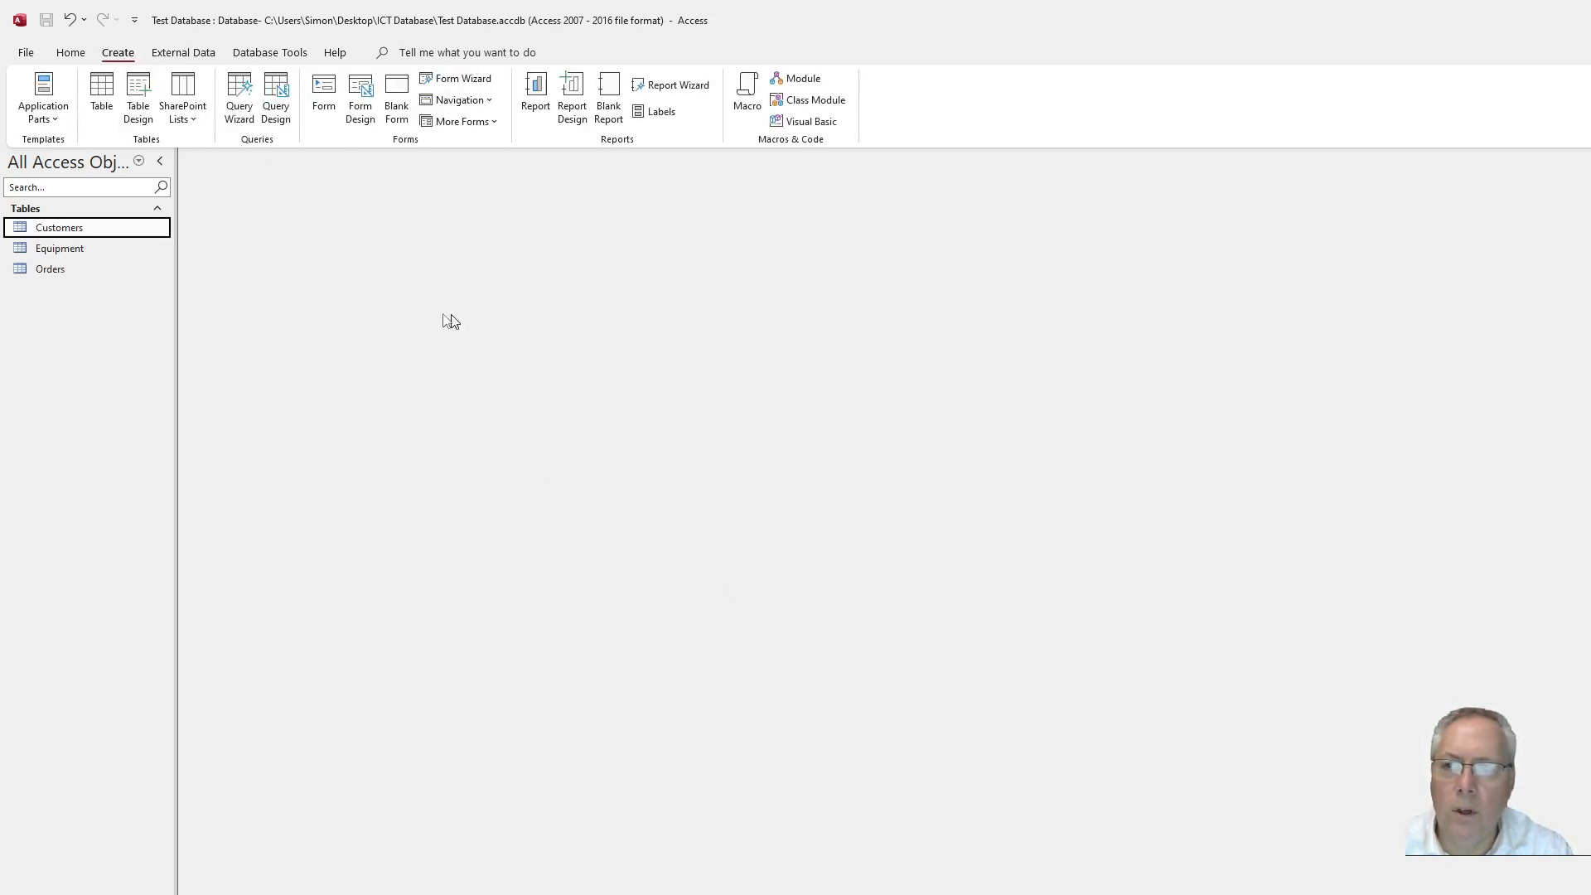
click(462, 80)
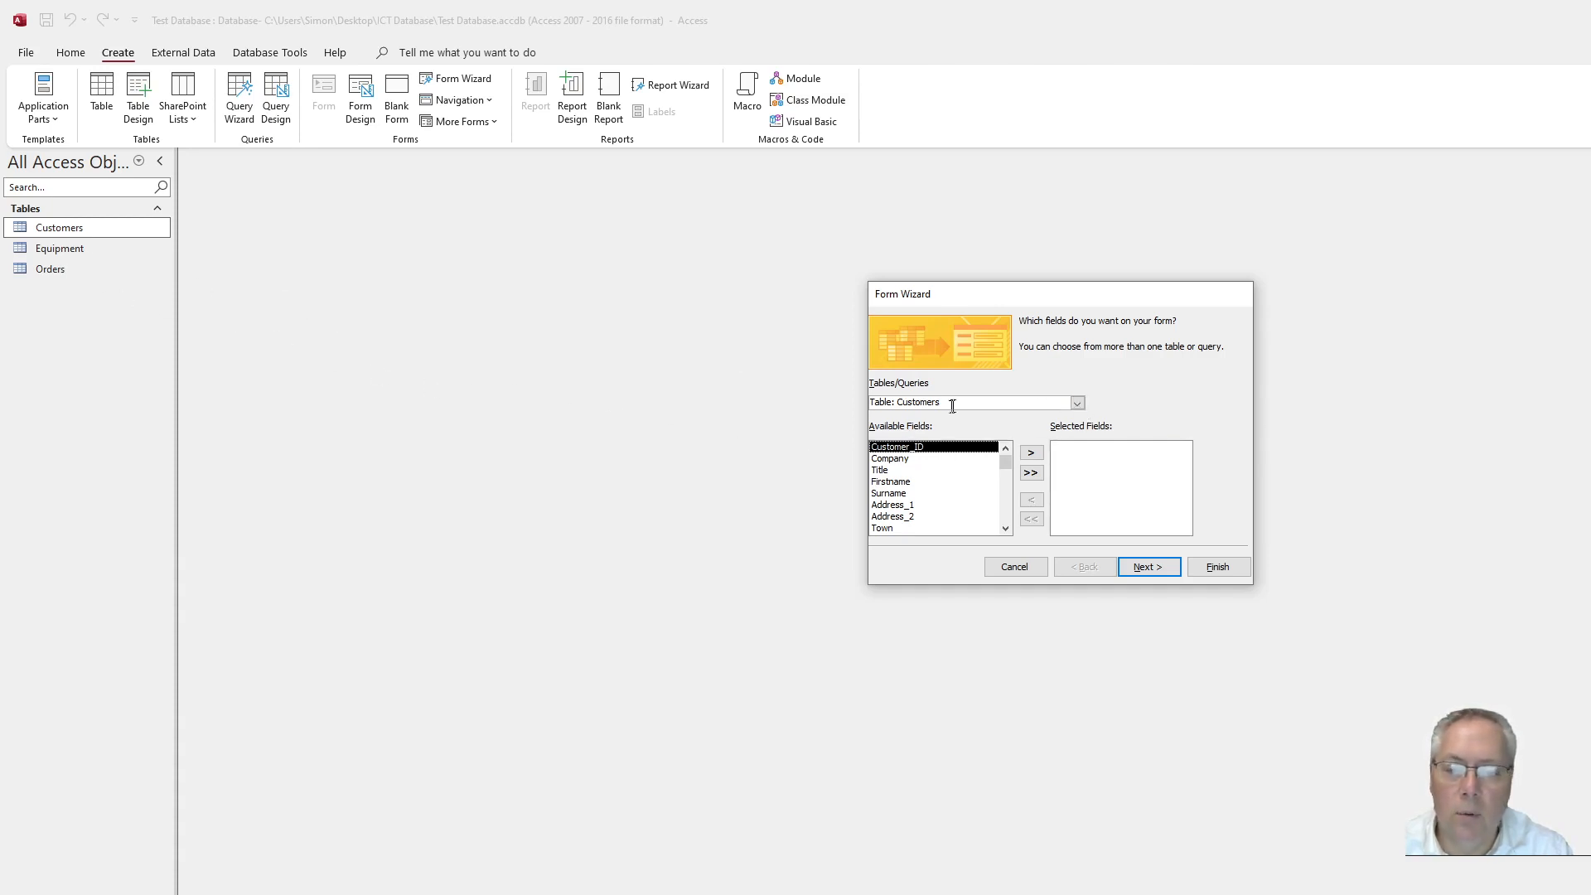
click(1077, 404)
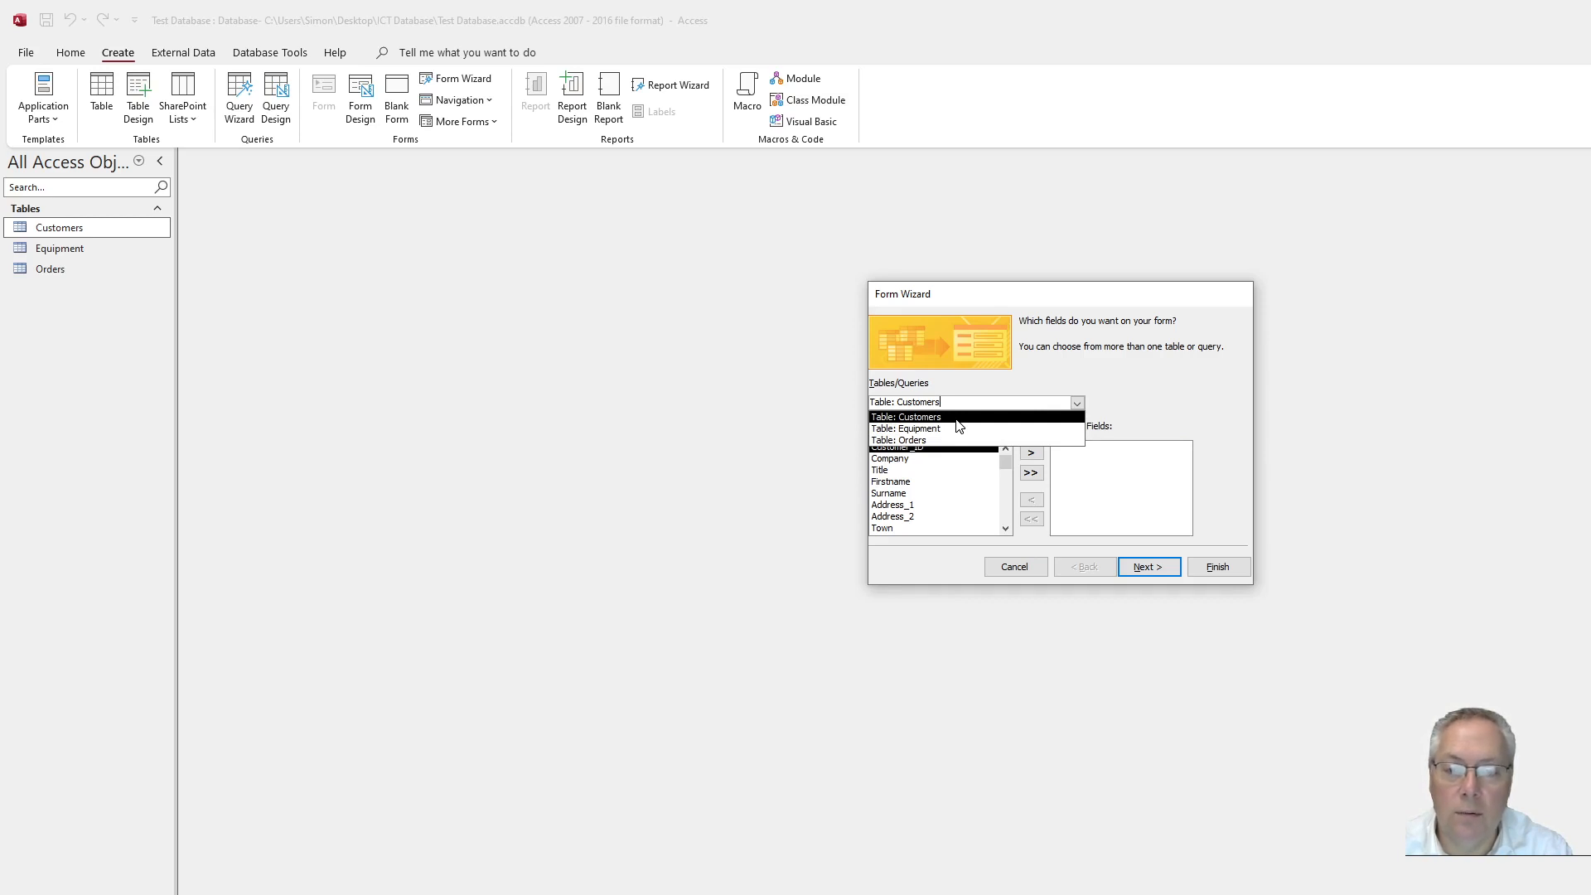
click(1049, 387)
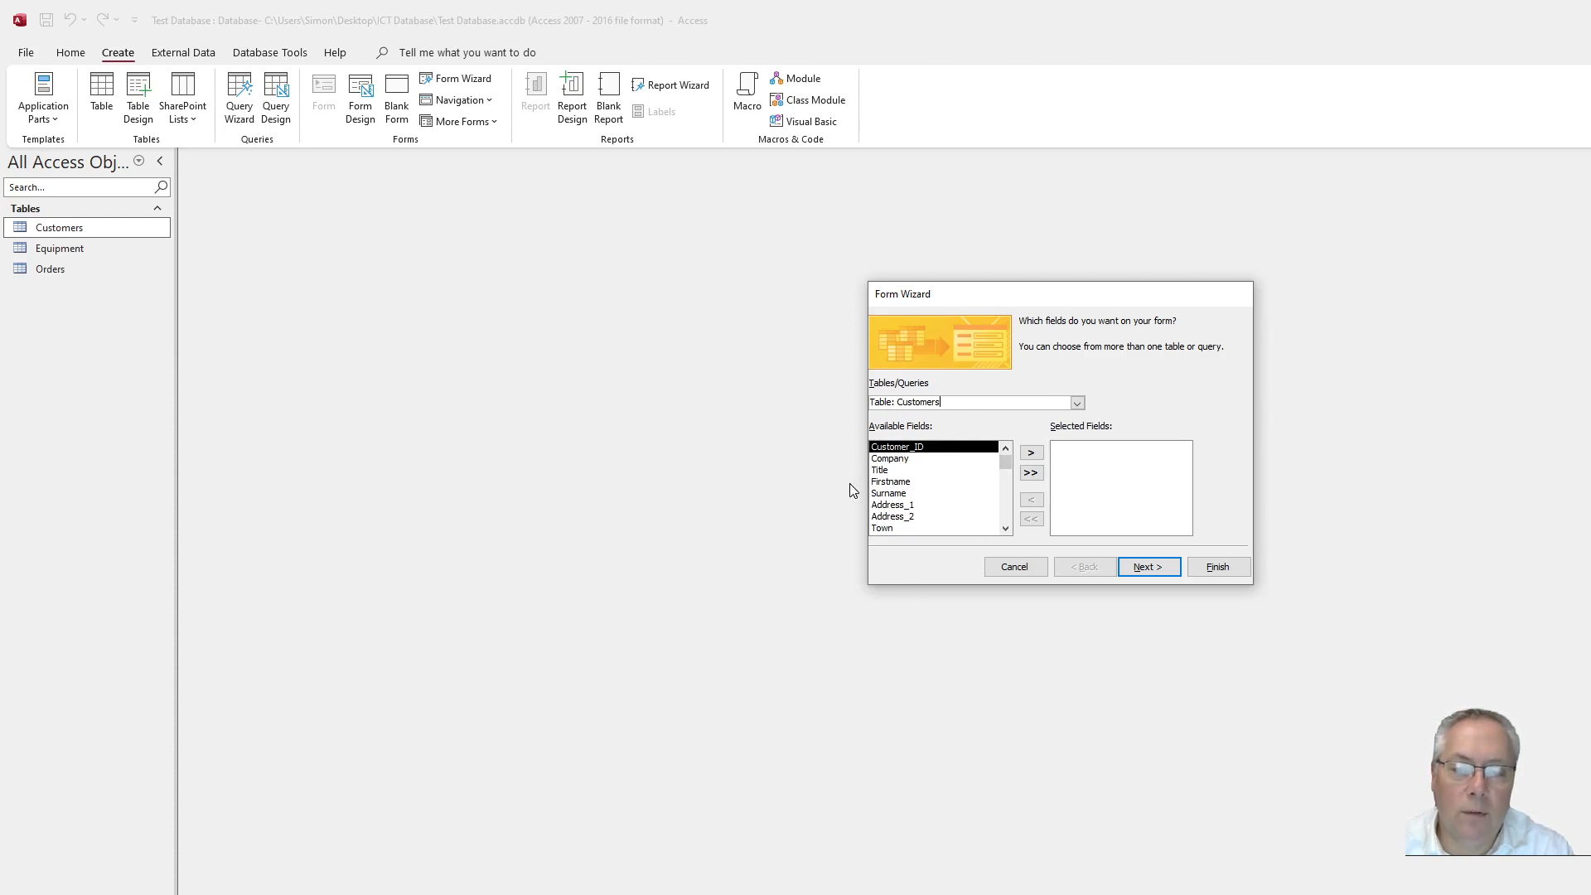
click(1031, 453)
click(903, 494)
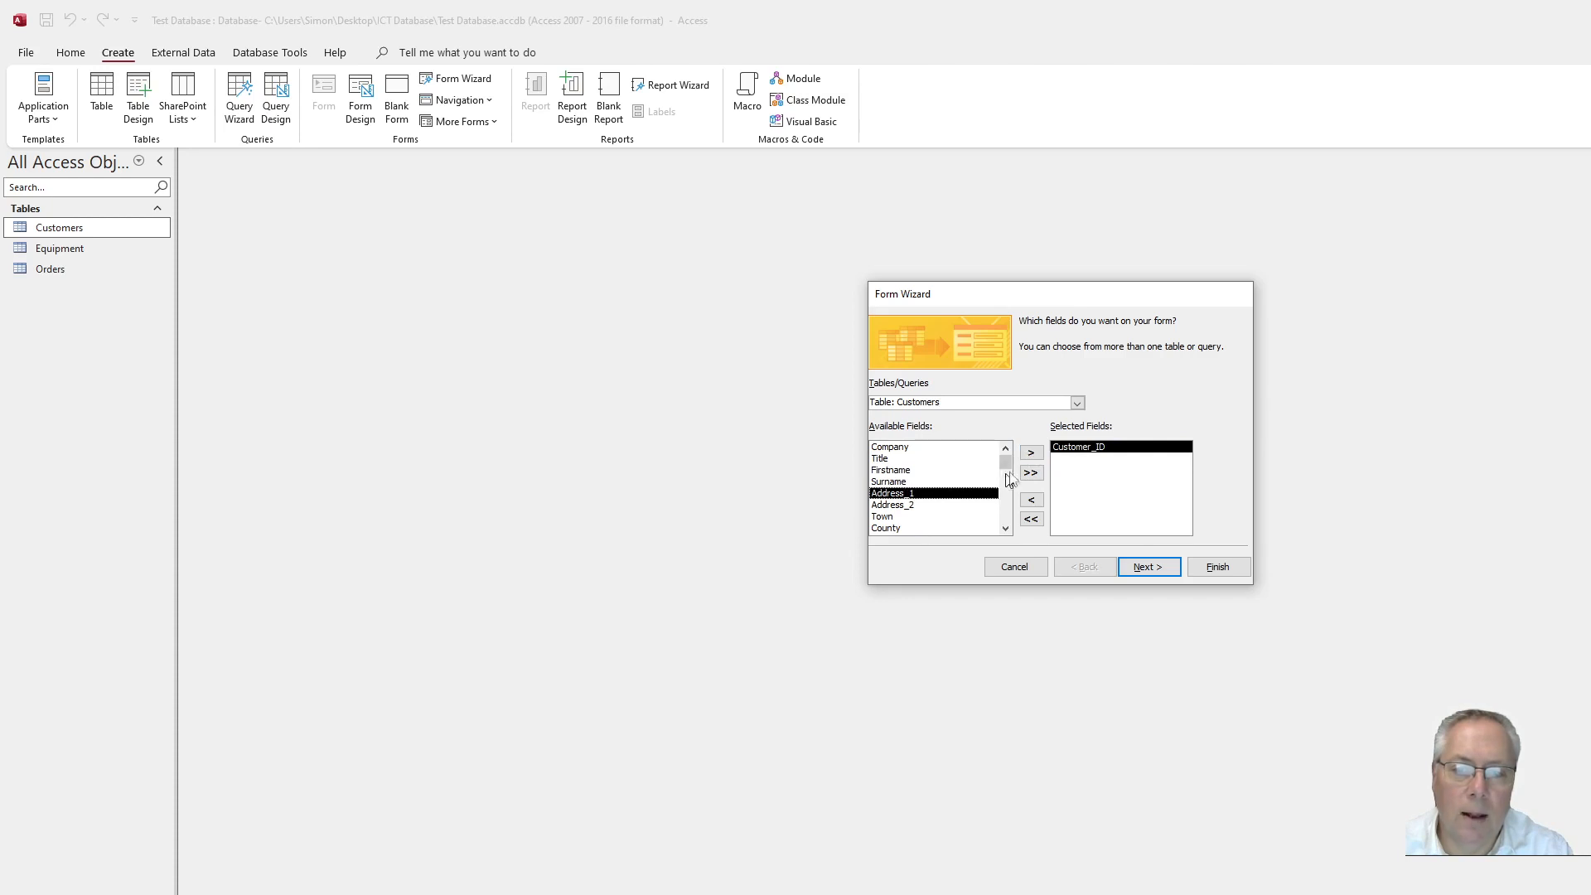
click(1032, 453)
click(887, 528)
click(1032, 453)
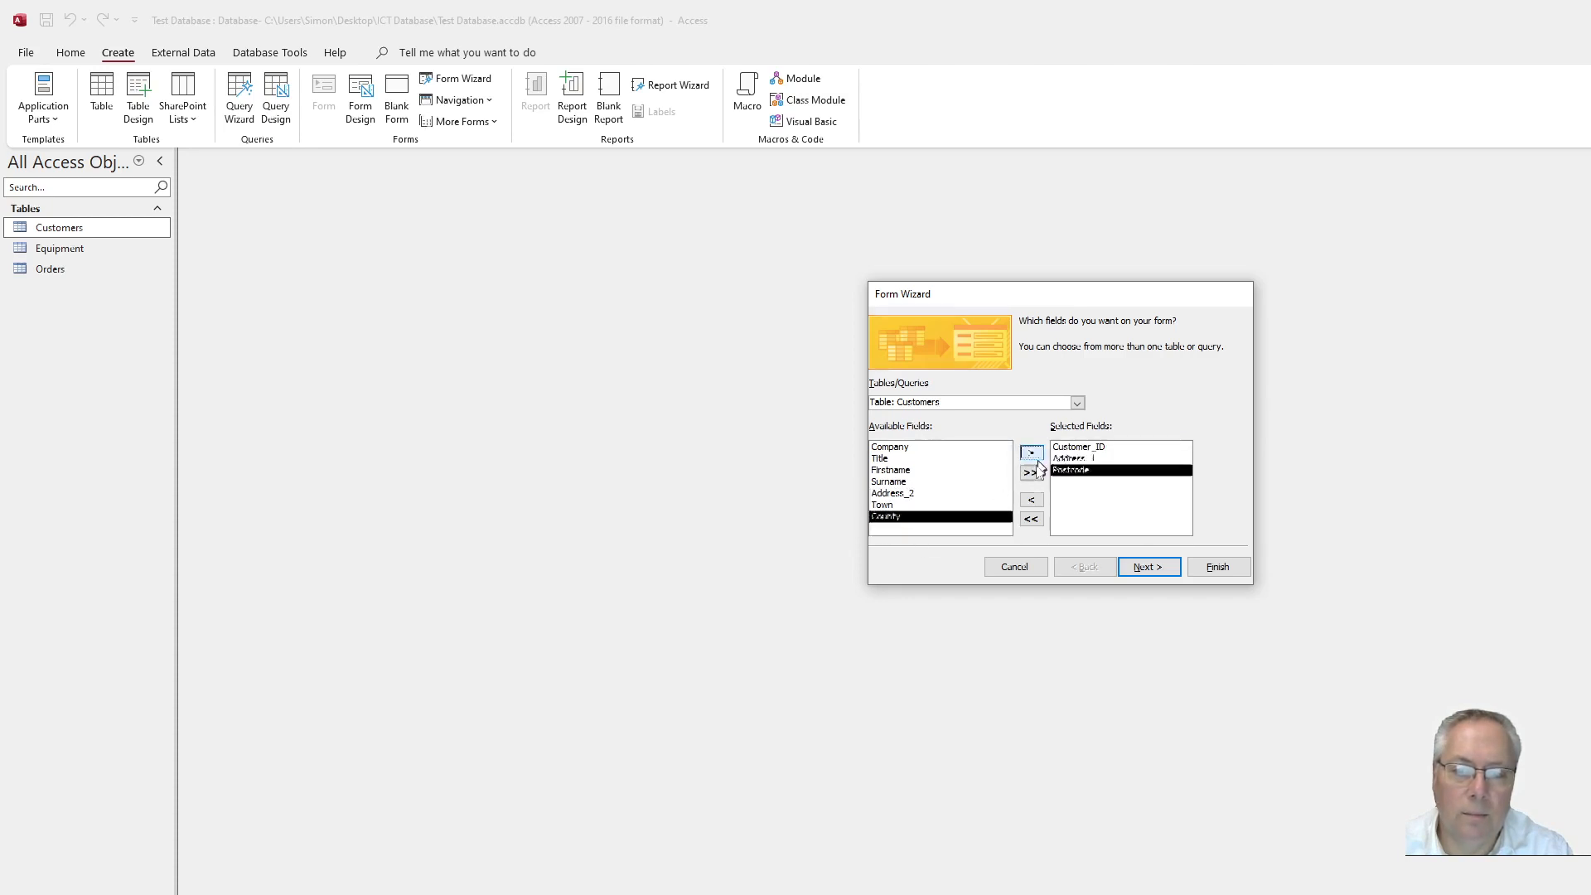
click(1031, 519)
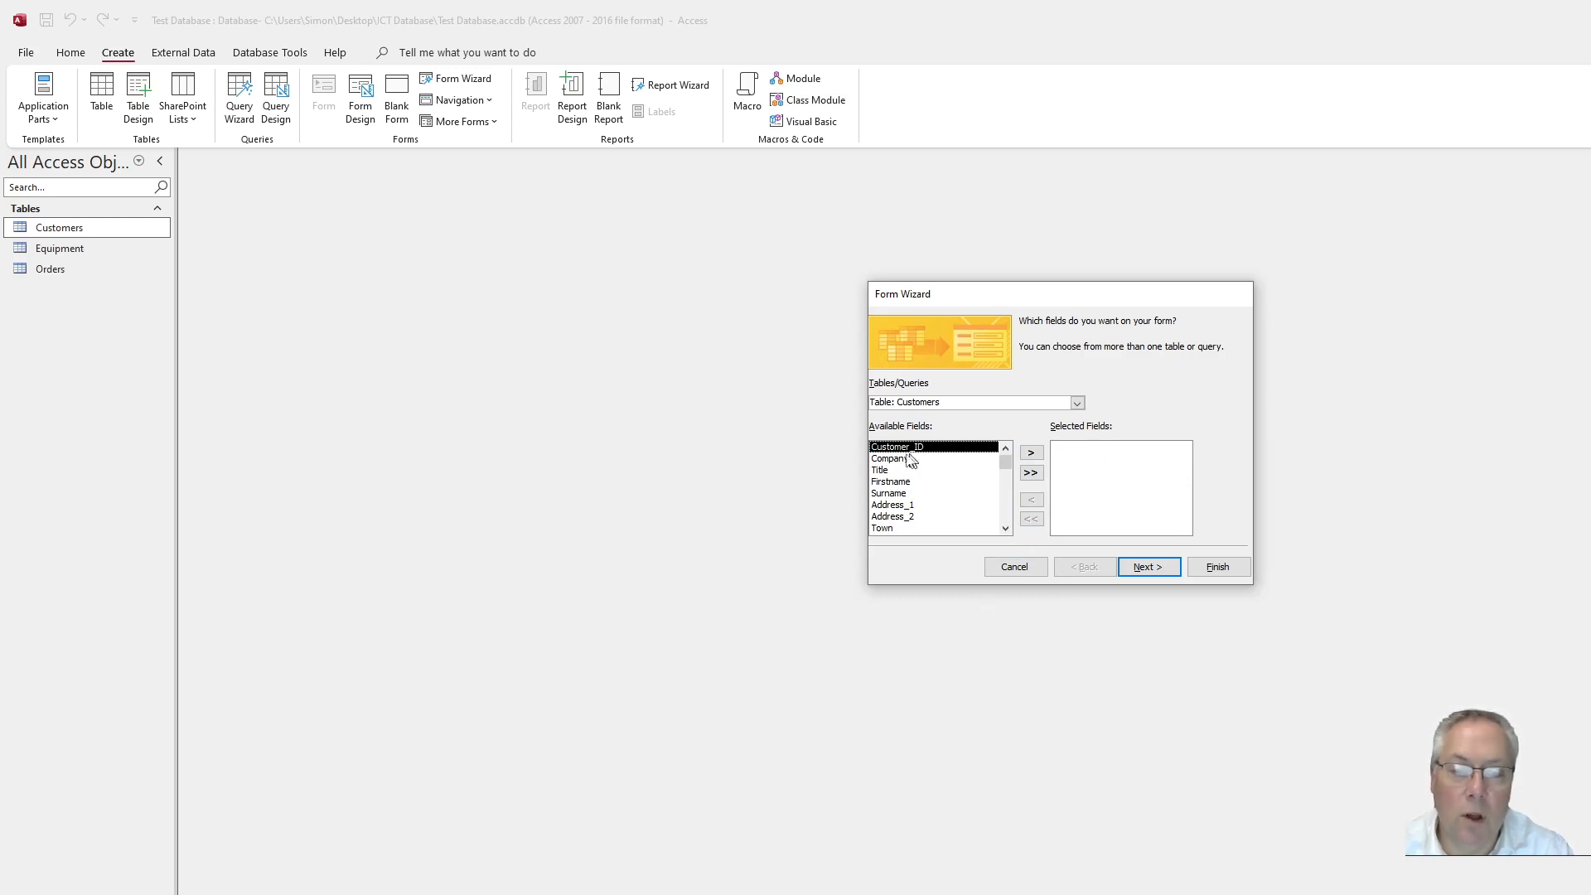
- Add all Customers fields to the form and proceed to the layout choice
click(1031, 474)
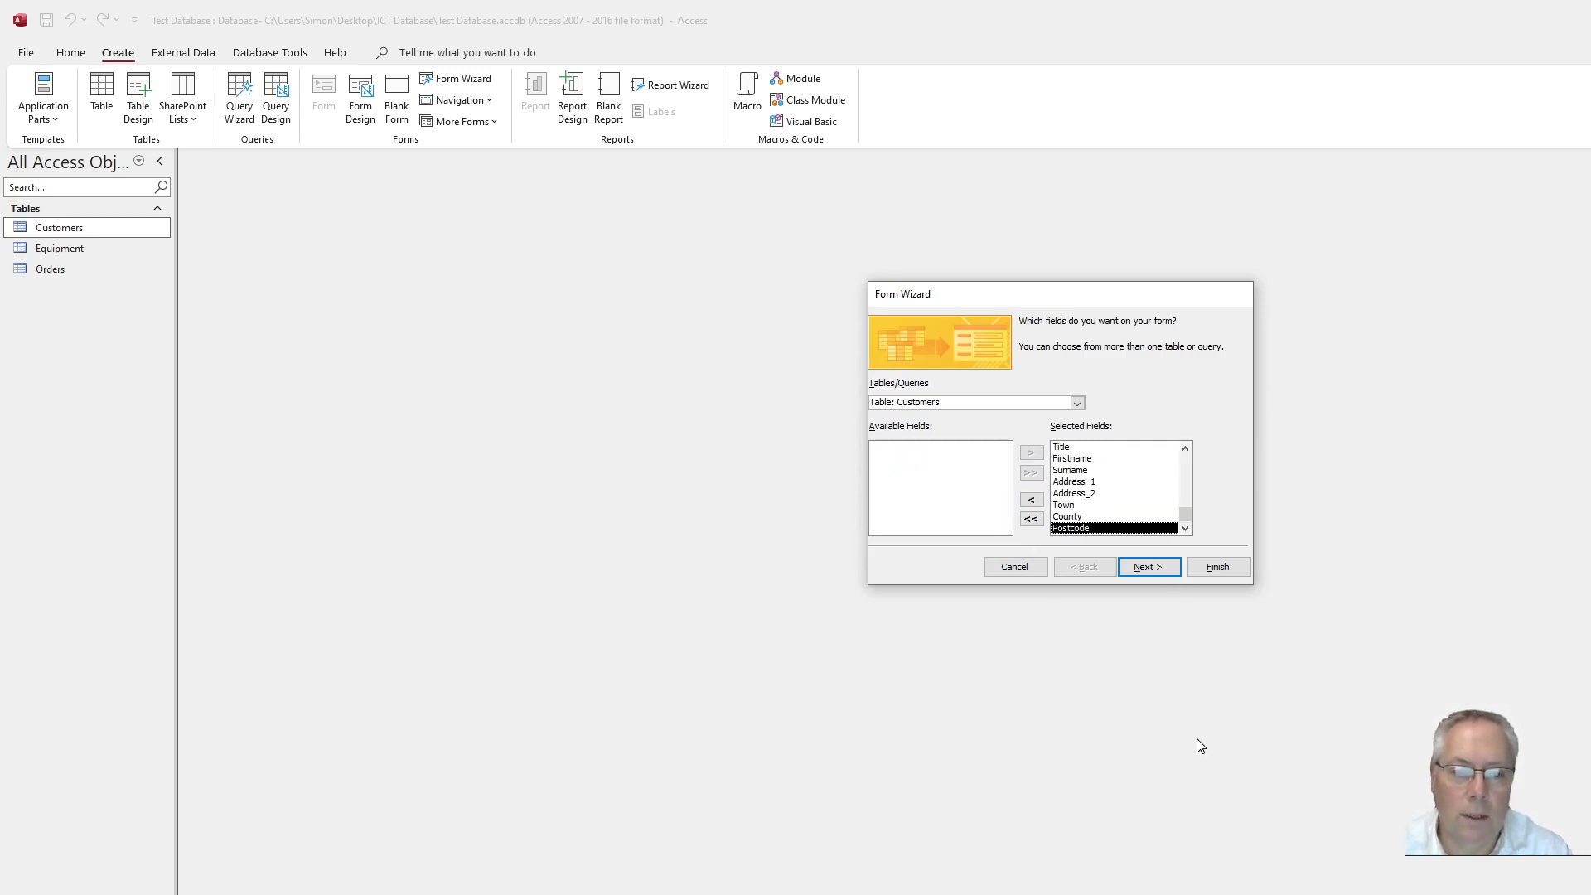
click(1146, 568)
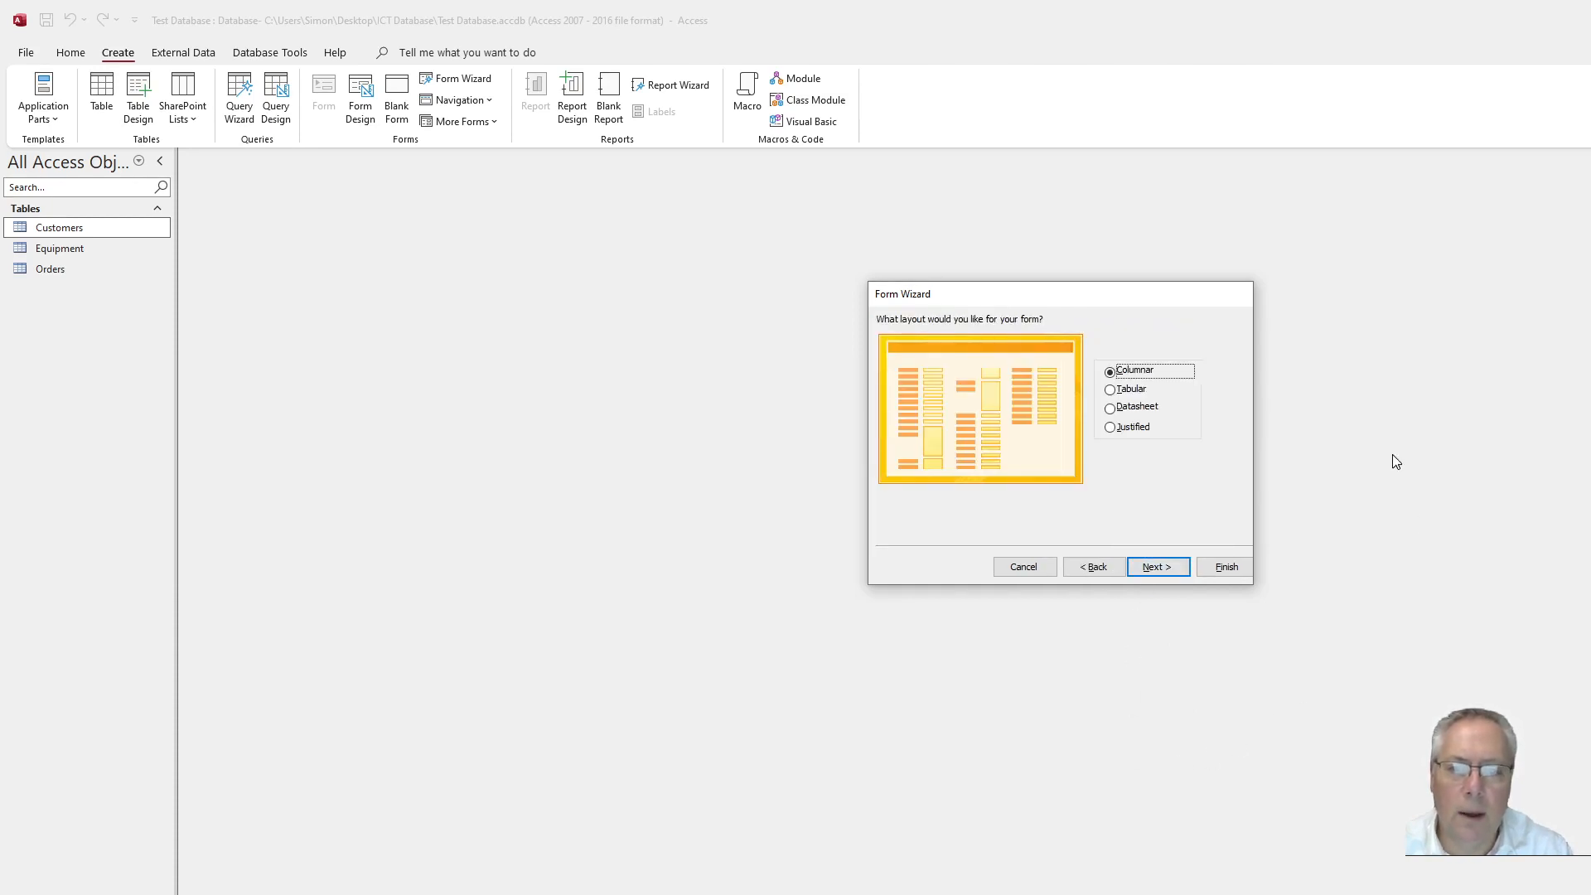
- Preview the Tabular, Datasheet and Justified form layouts, and return to Columnar
click(1115, 389)
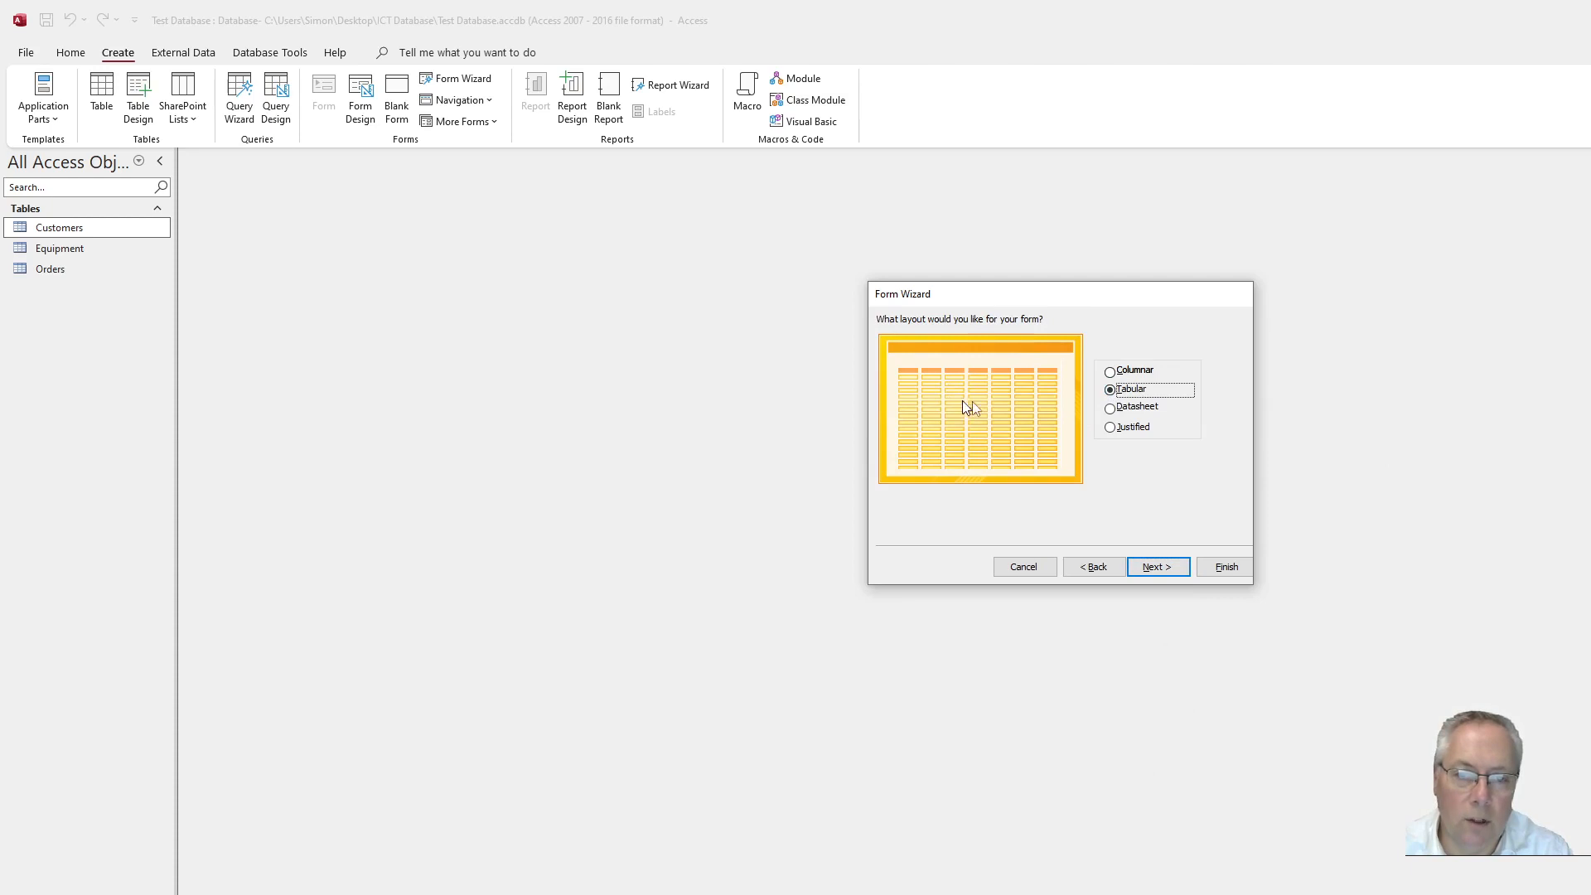
click(1111, 409)
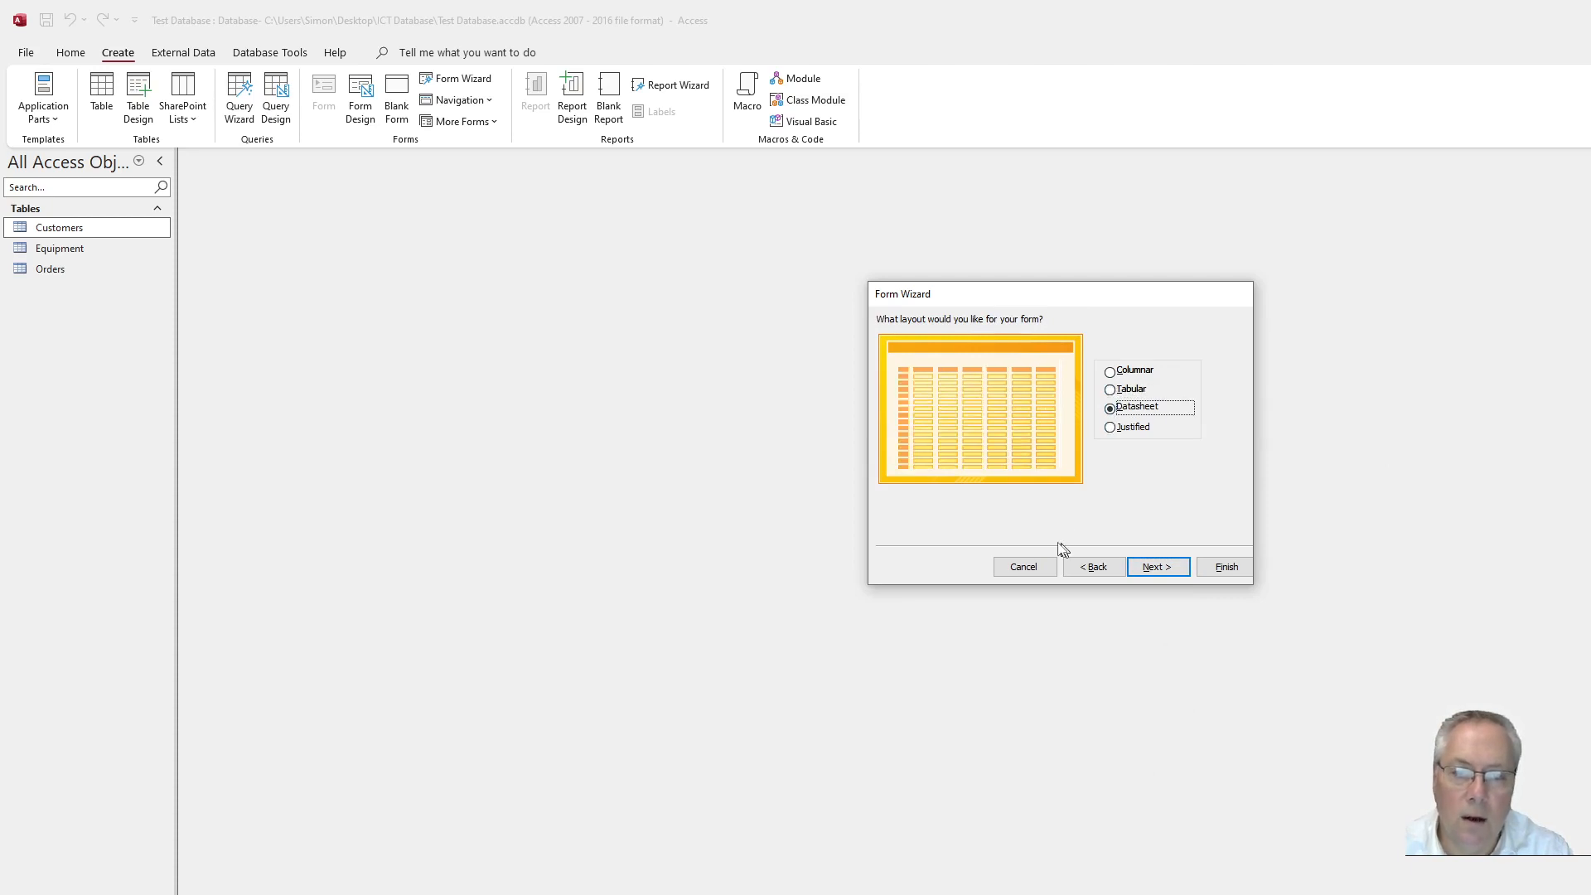
click(1111, 429)
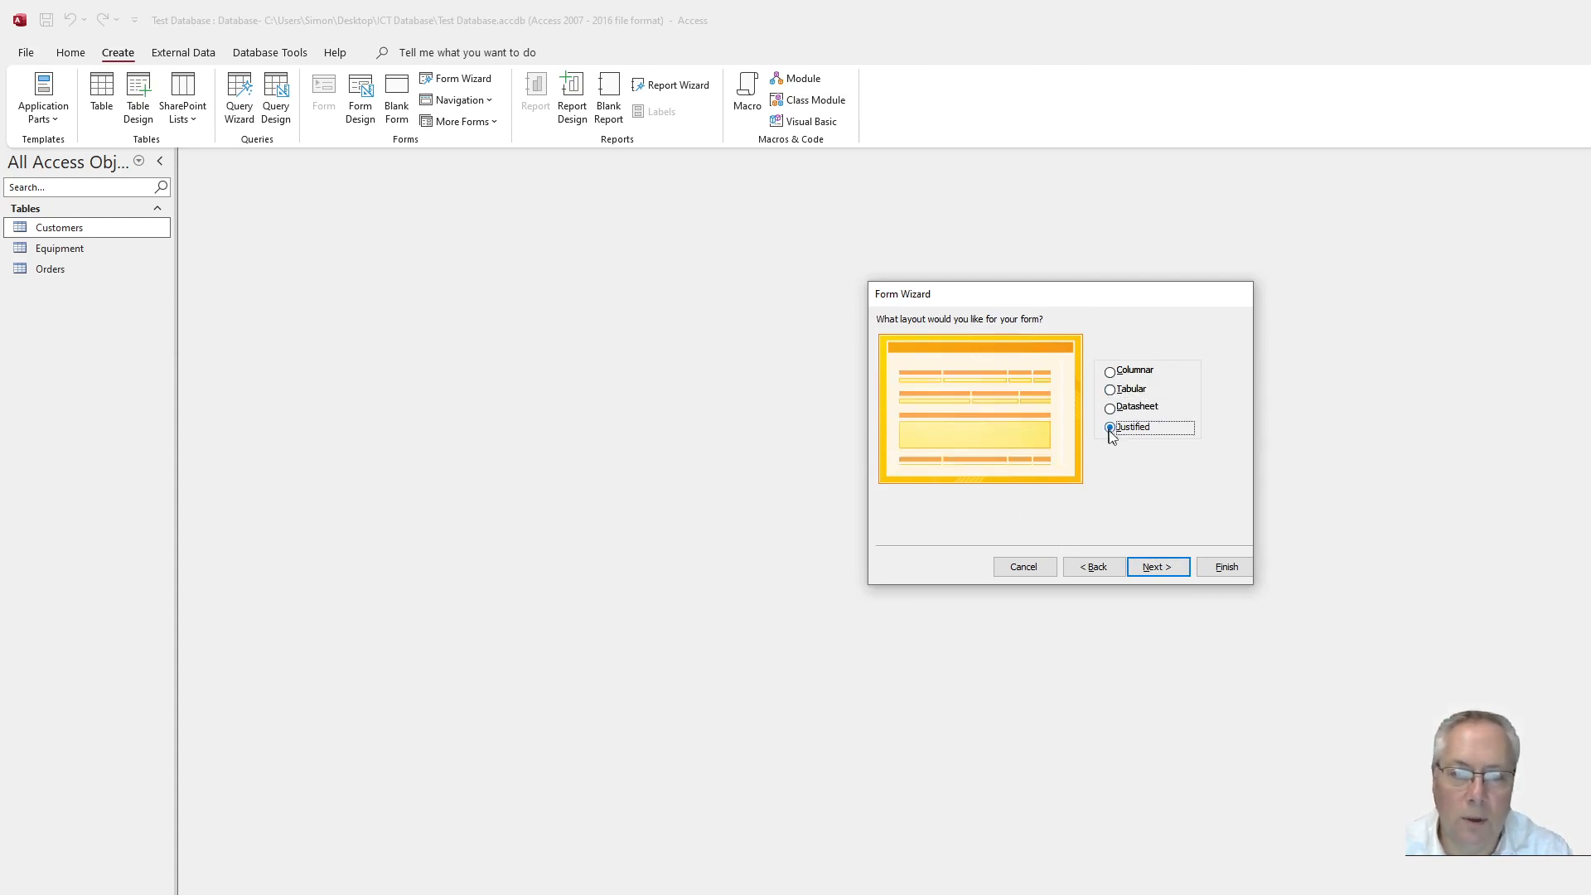
click(1112, 372)
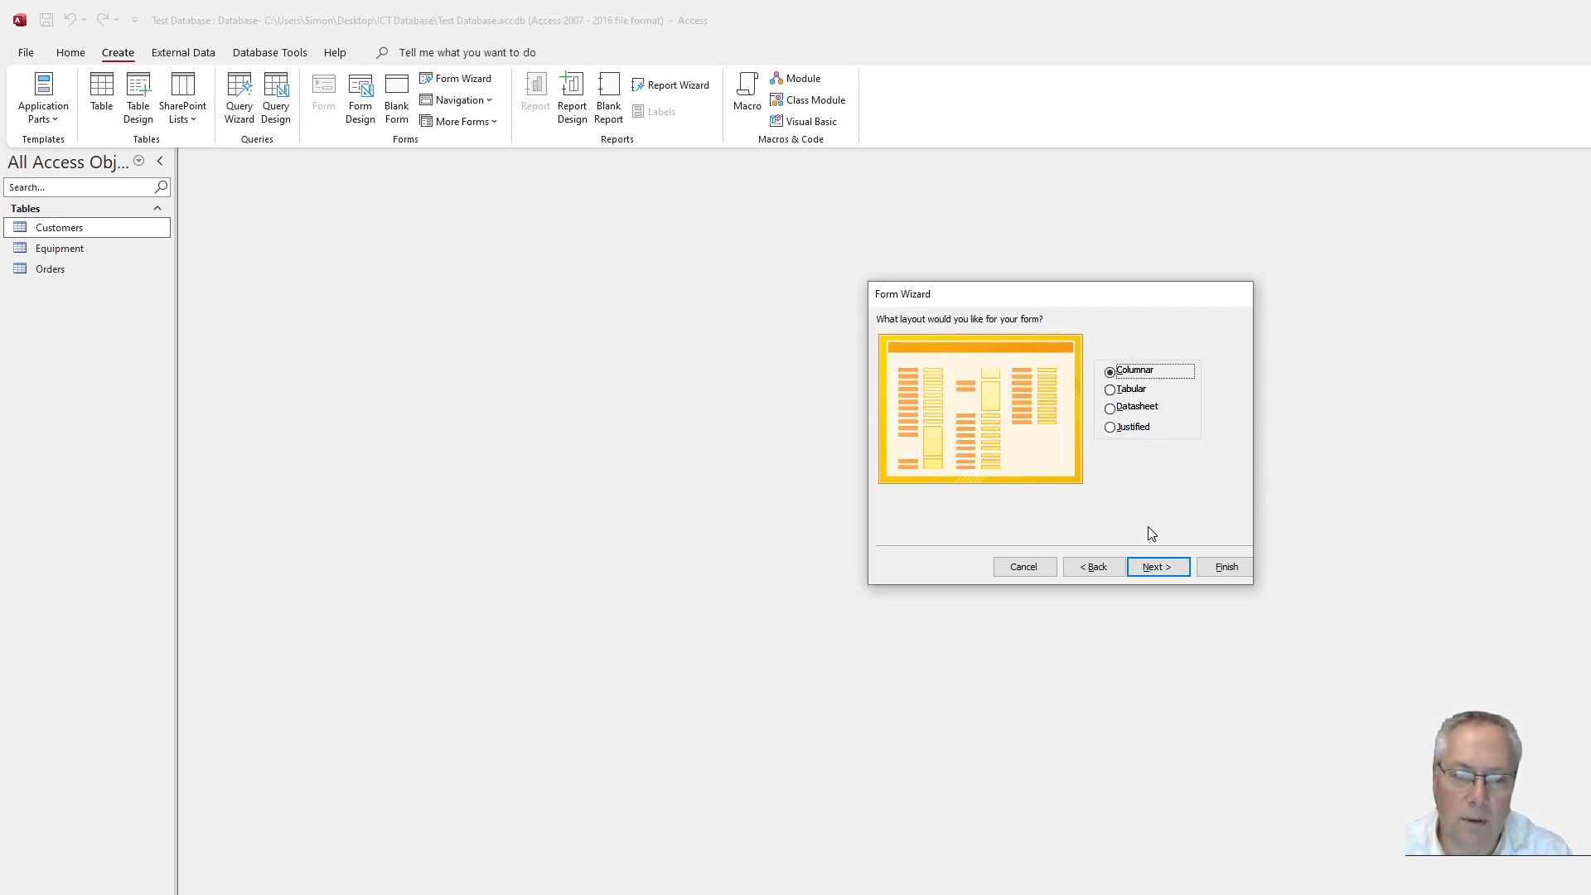
- Accept the Columnar layout, title the form Customer Form, and finish the wizard with the form opened for viewing
click(1162, 568)
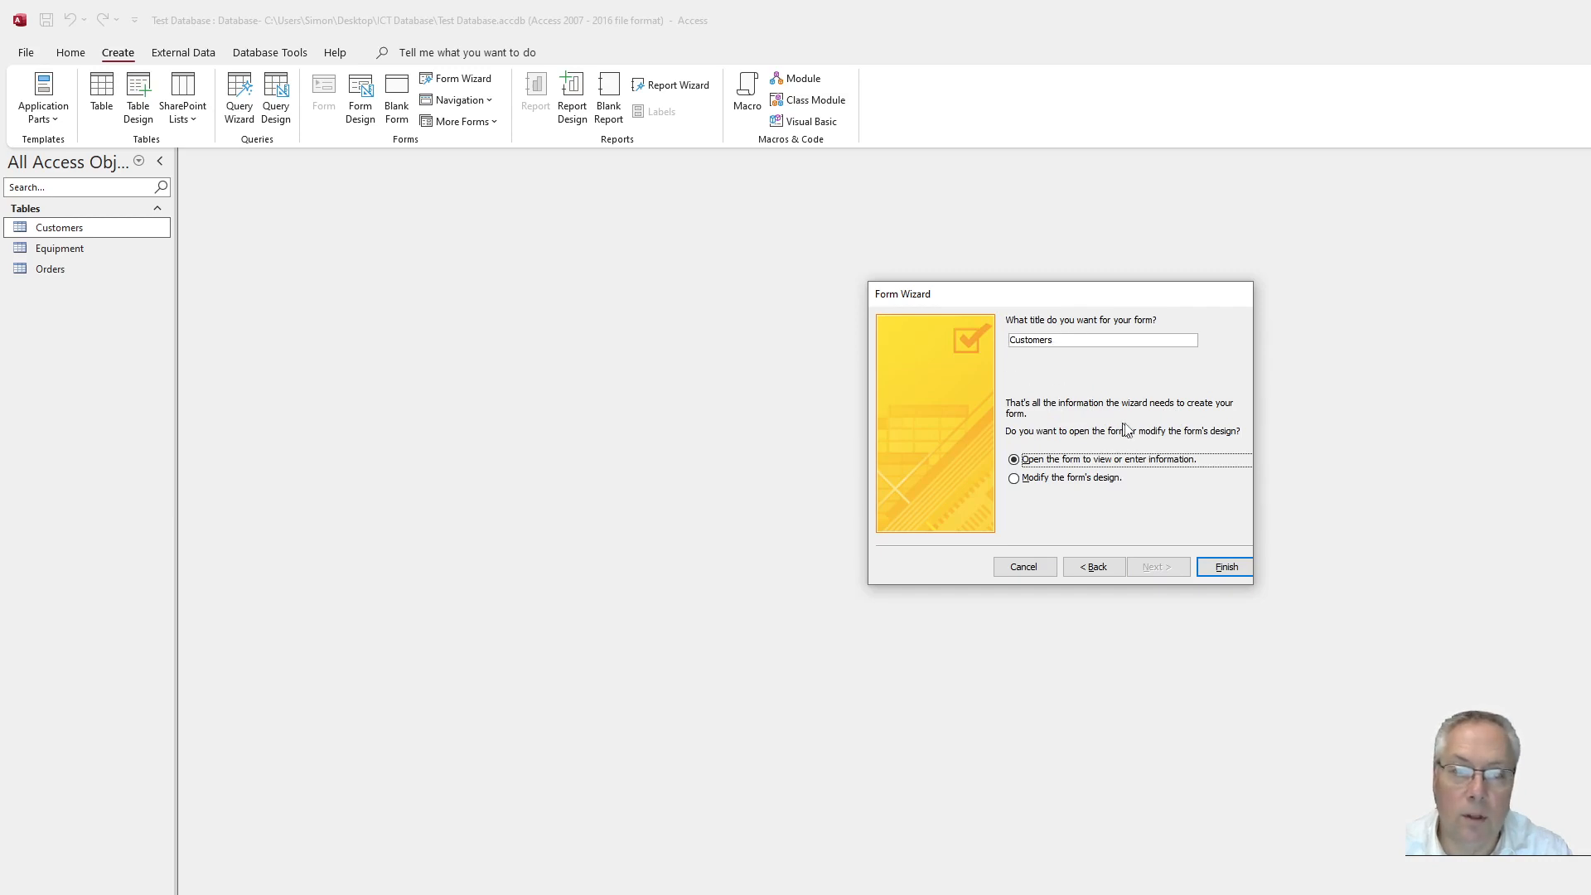
click(1067, 340)
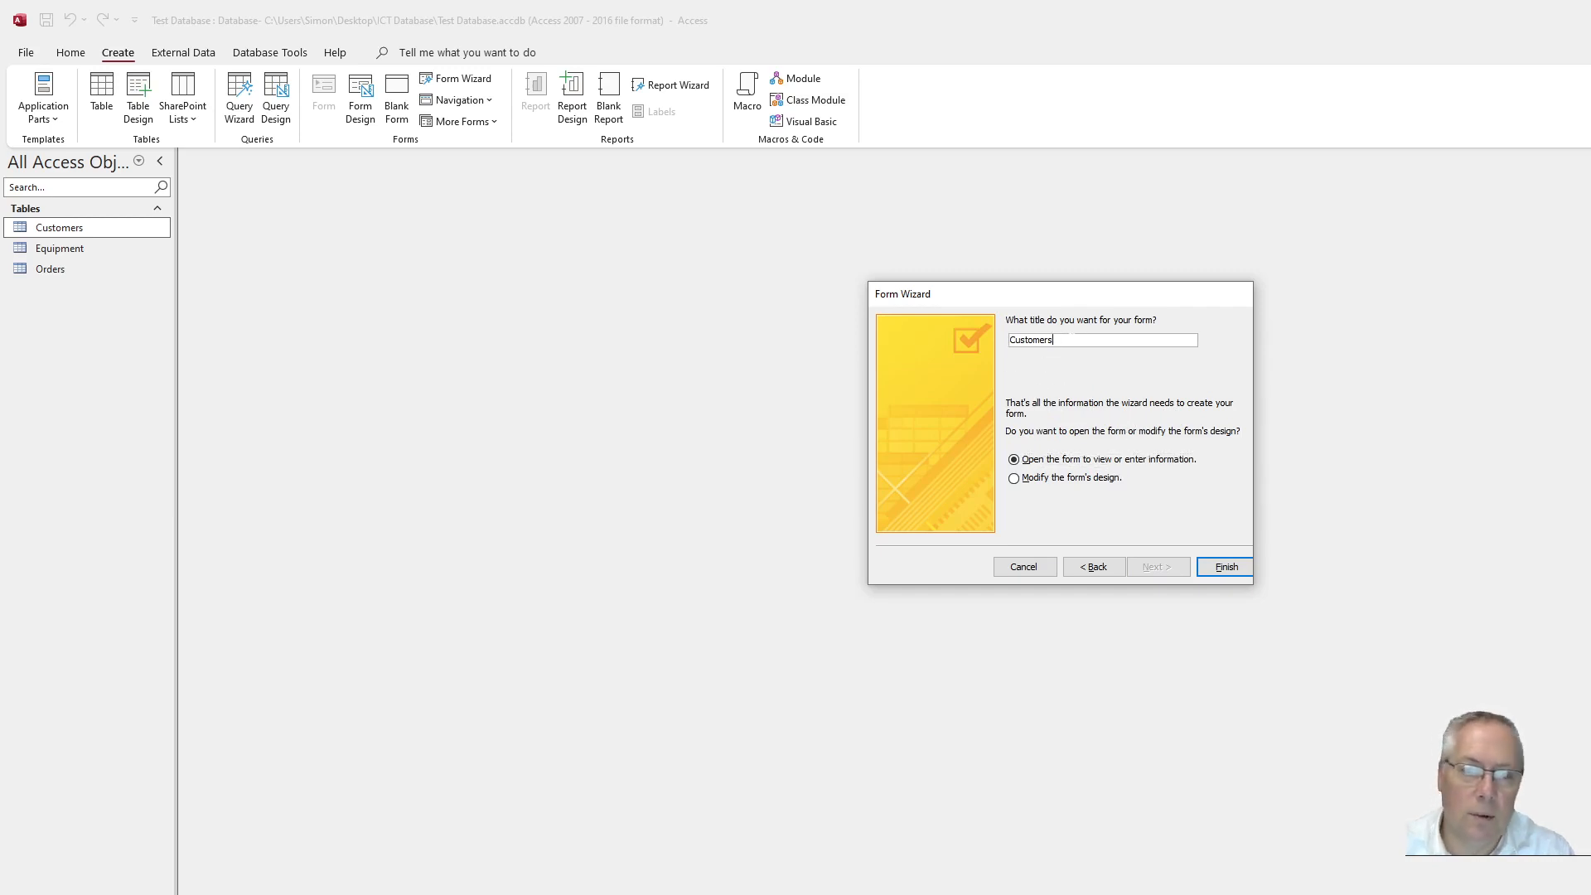
text(Form)
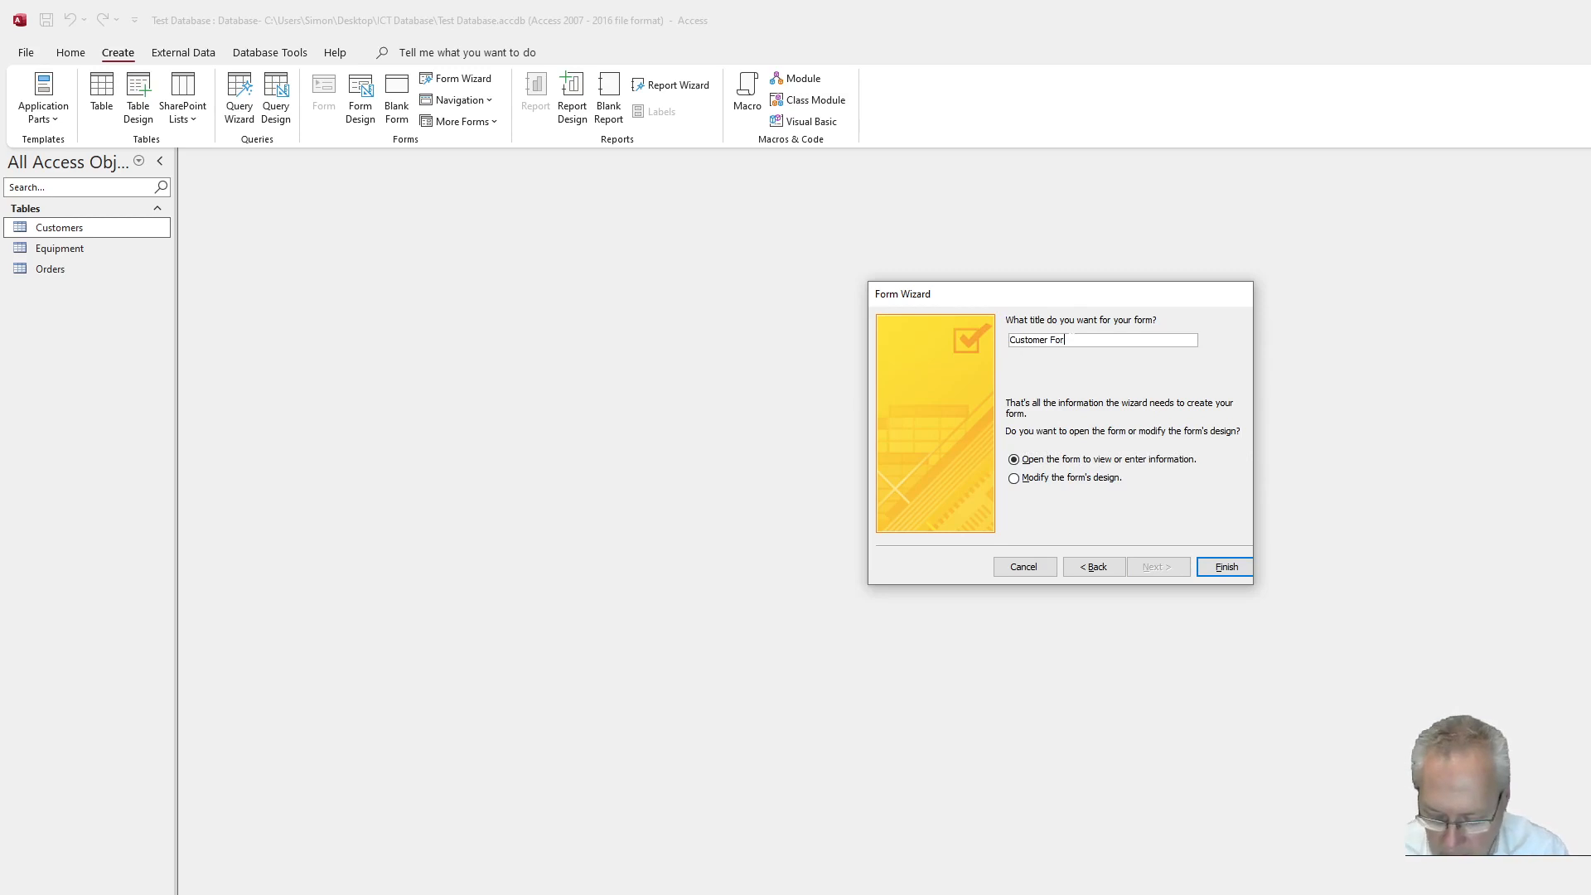
click(1227, 567)
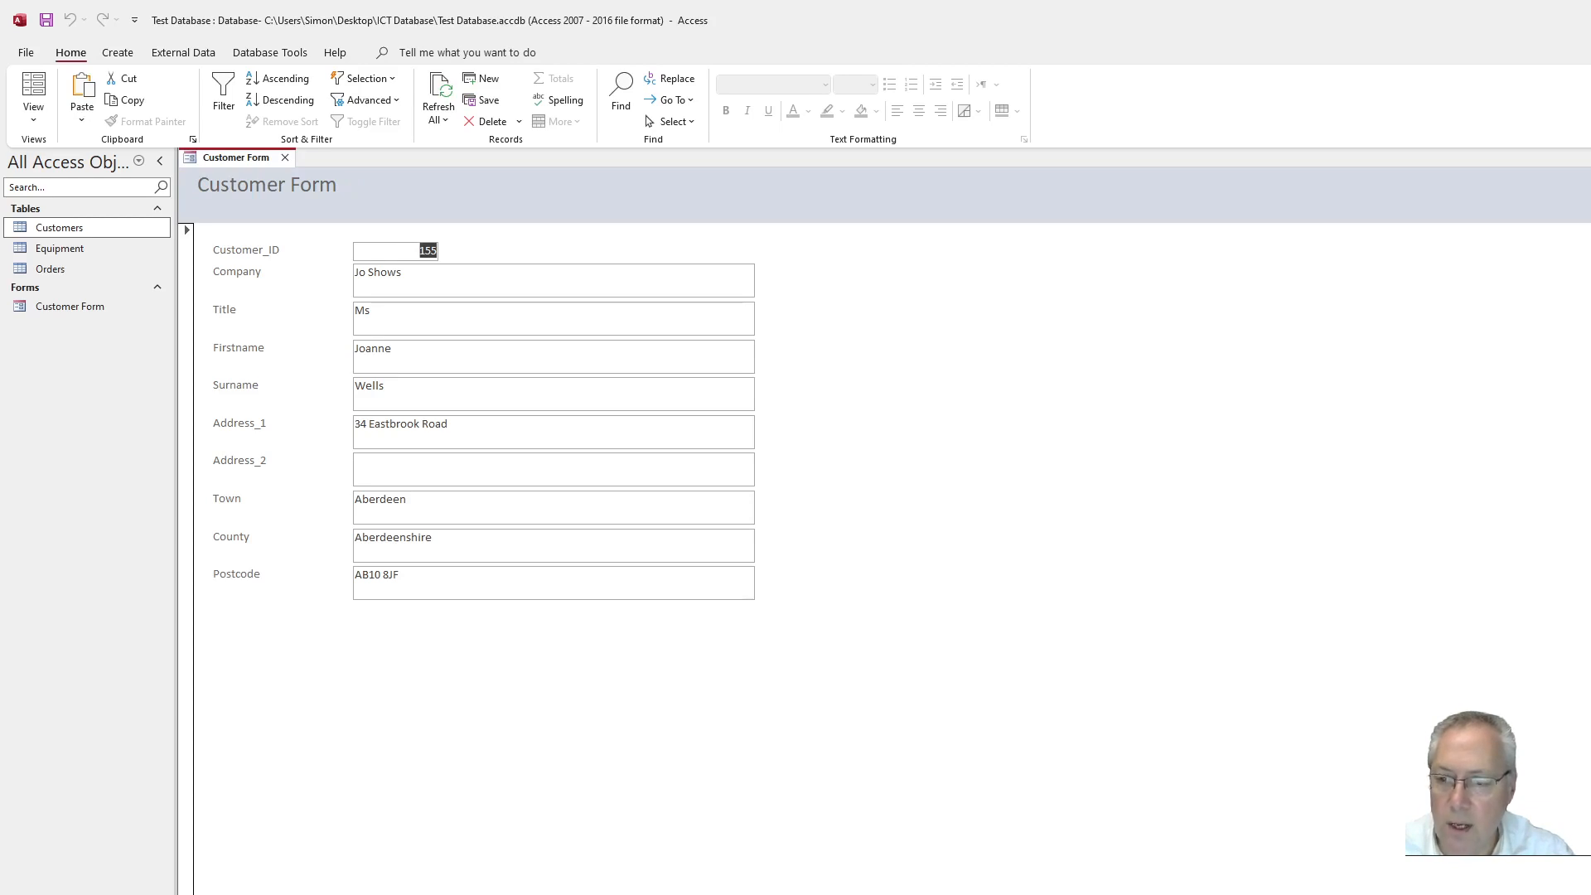
- Page forward through the first customer records in Customer Form
key(Page_Down)
key(Page_Down)
key(Page_Down)
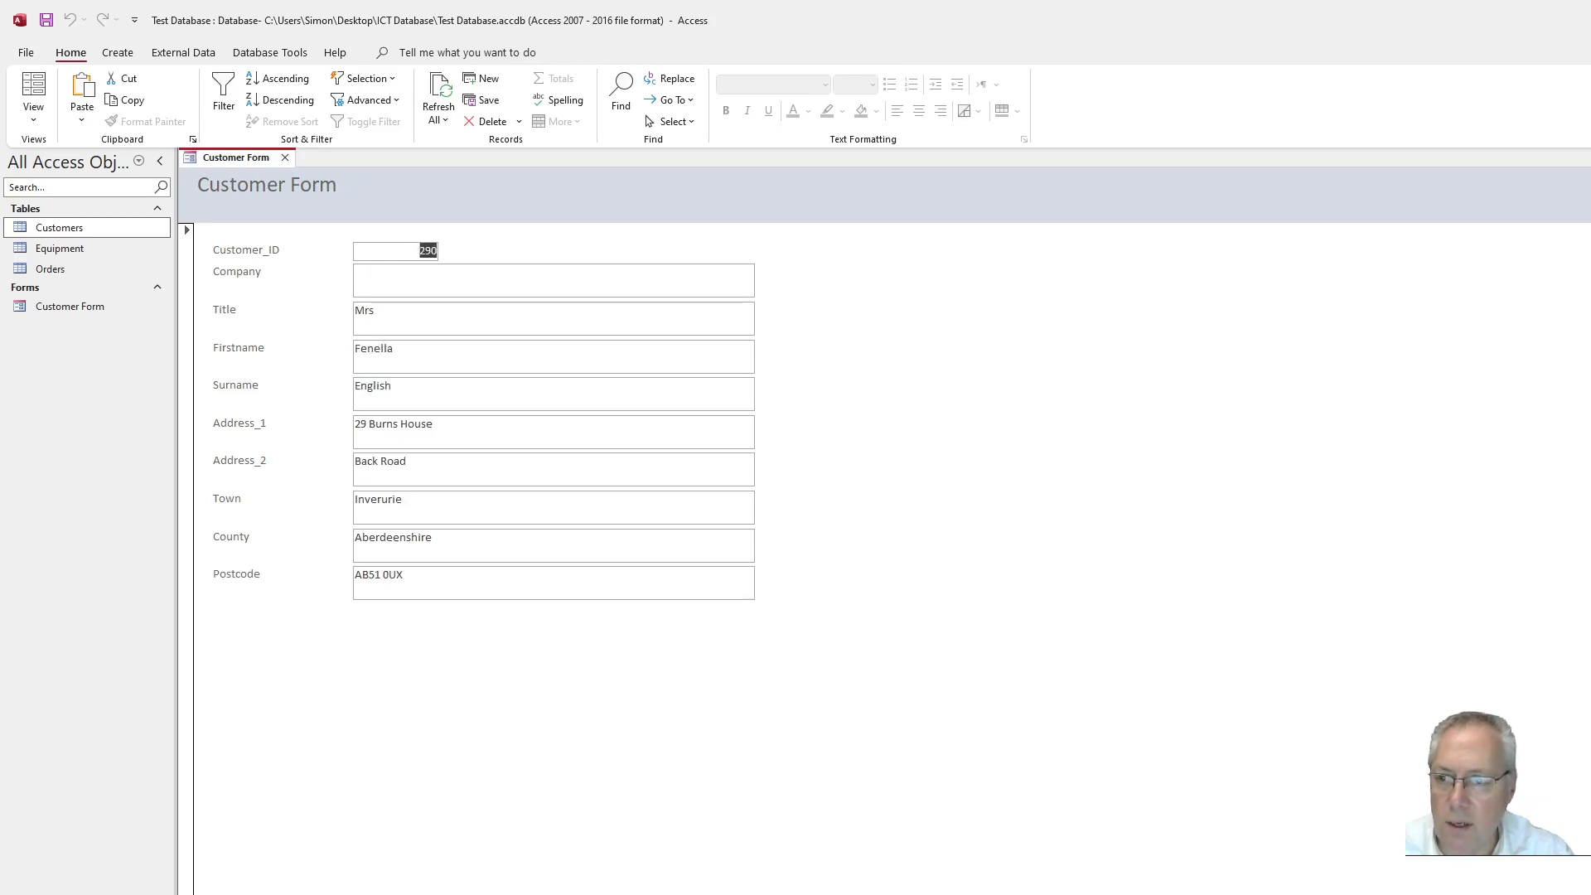
key(Page_Down)
key(Page_Down)
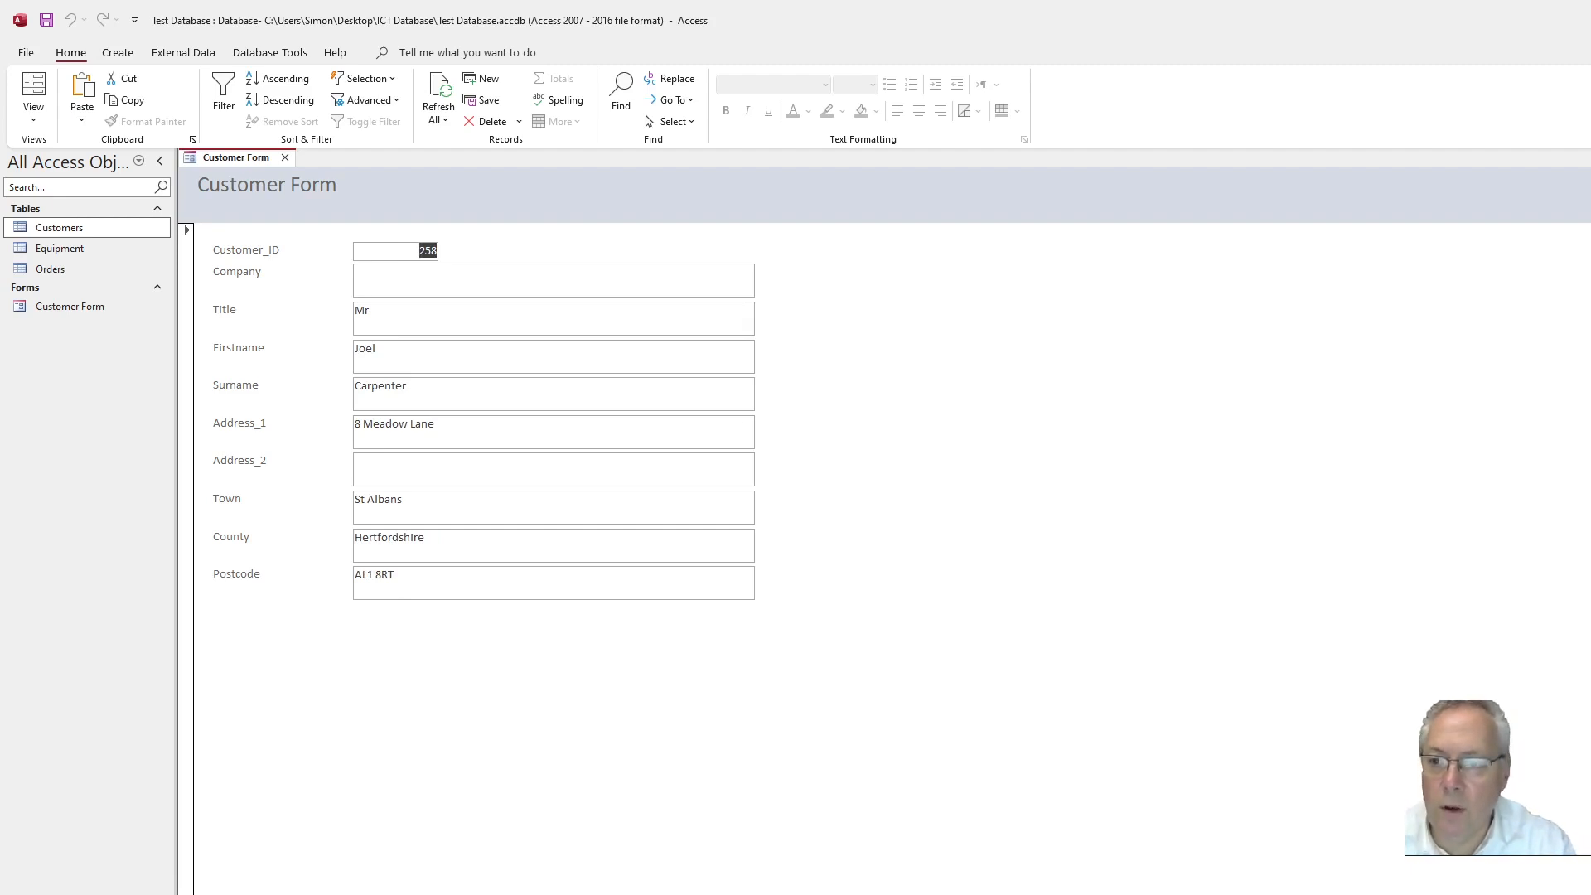
key(Page_Down)
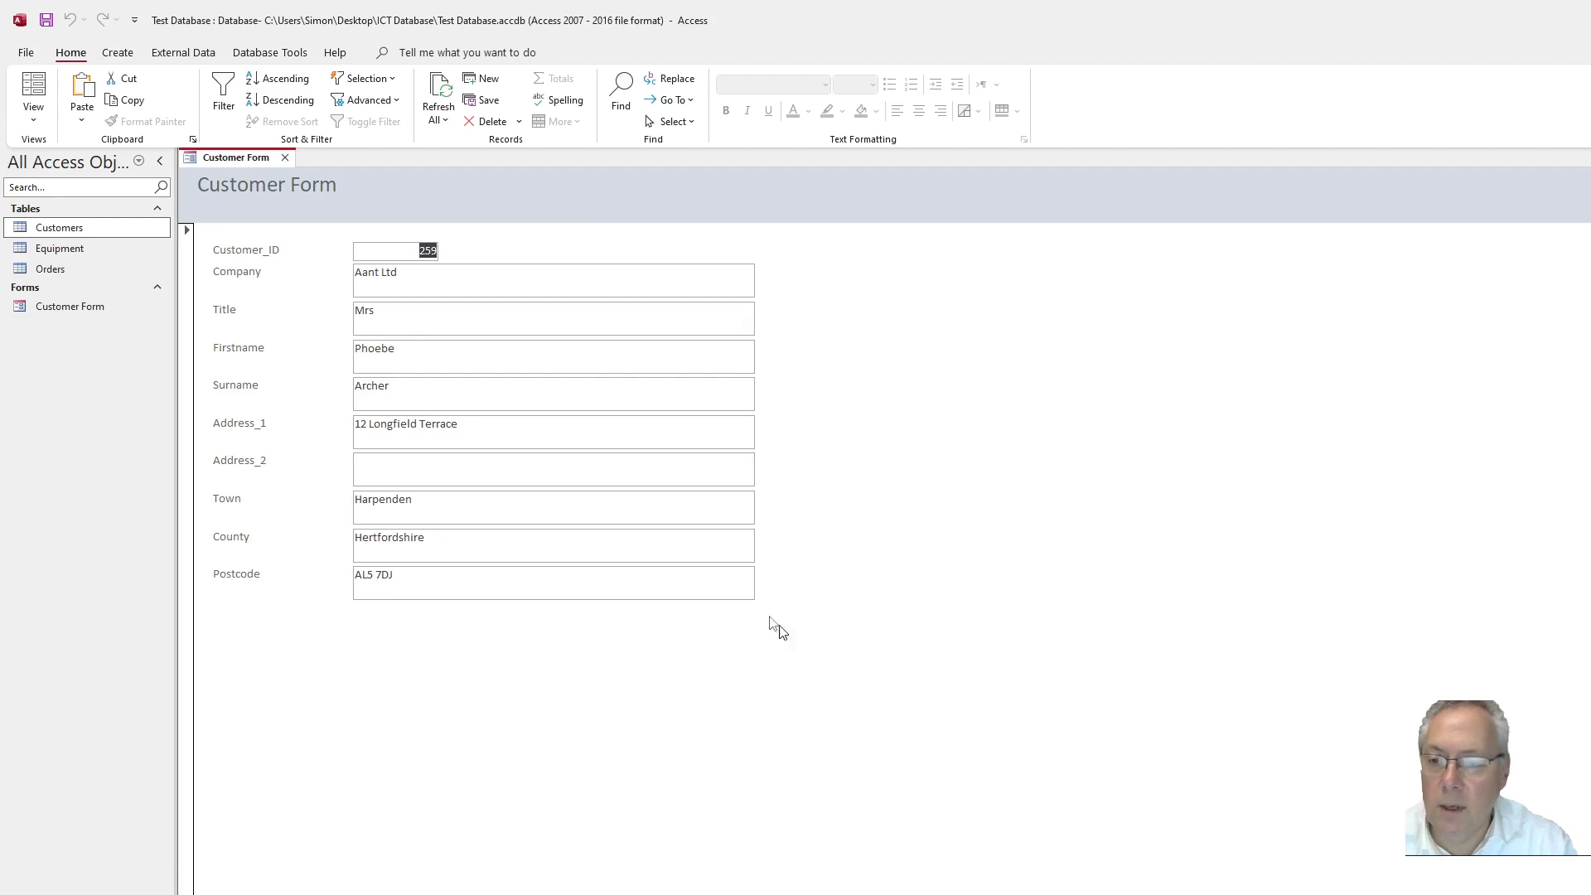